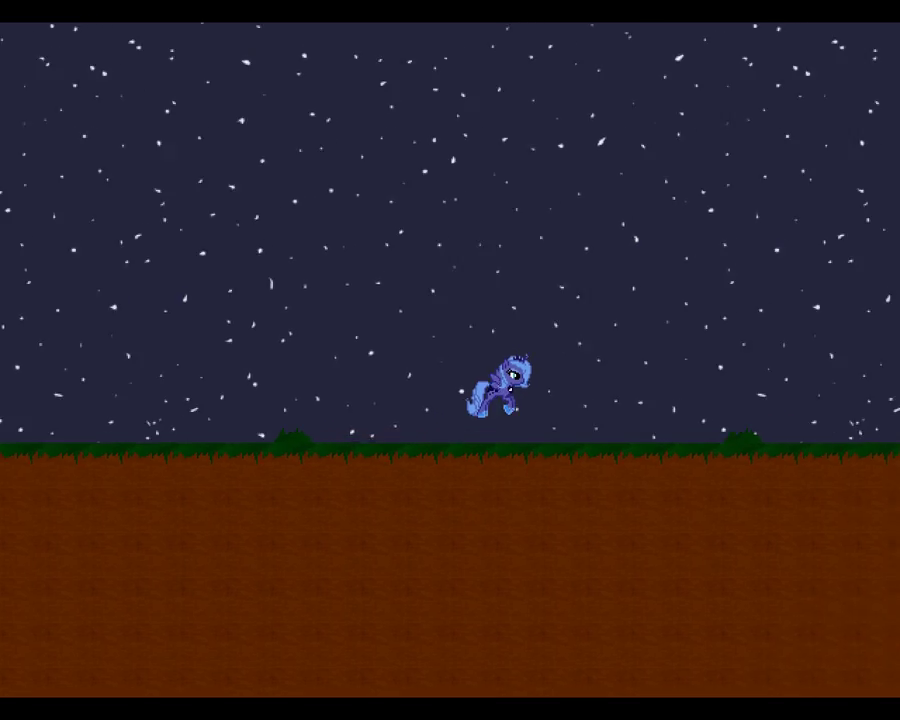
- Walk the blue pony right to the night field's edge, jumping twice along the way
key("Up")
key("Right")
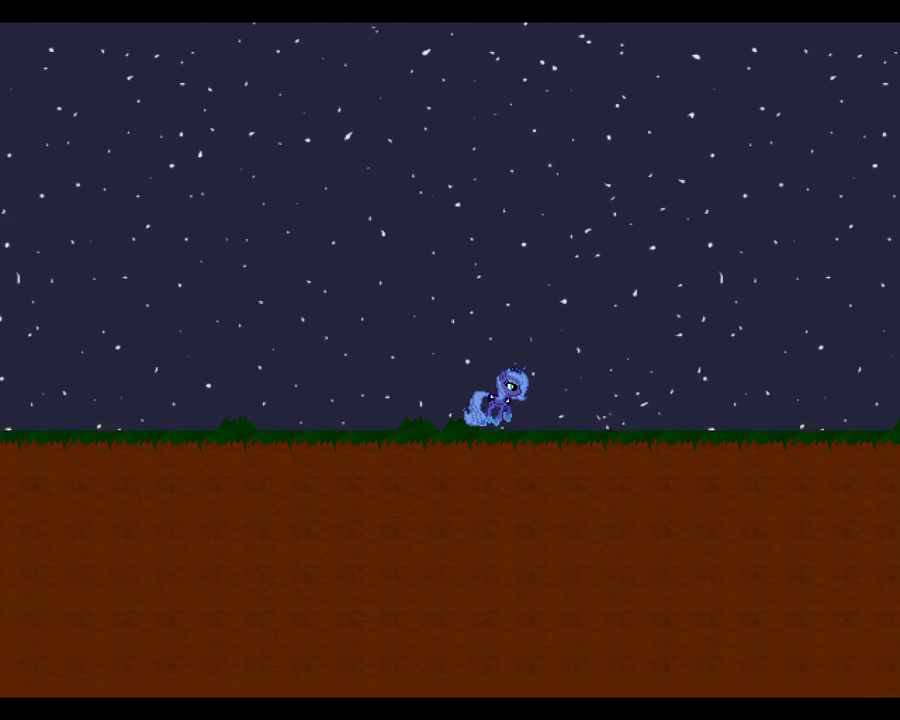
key("Right")
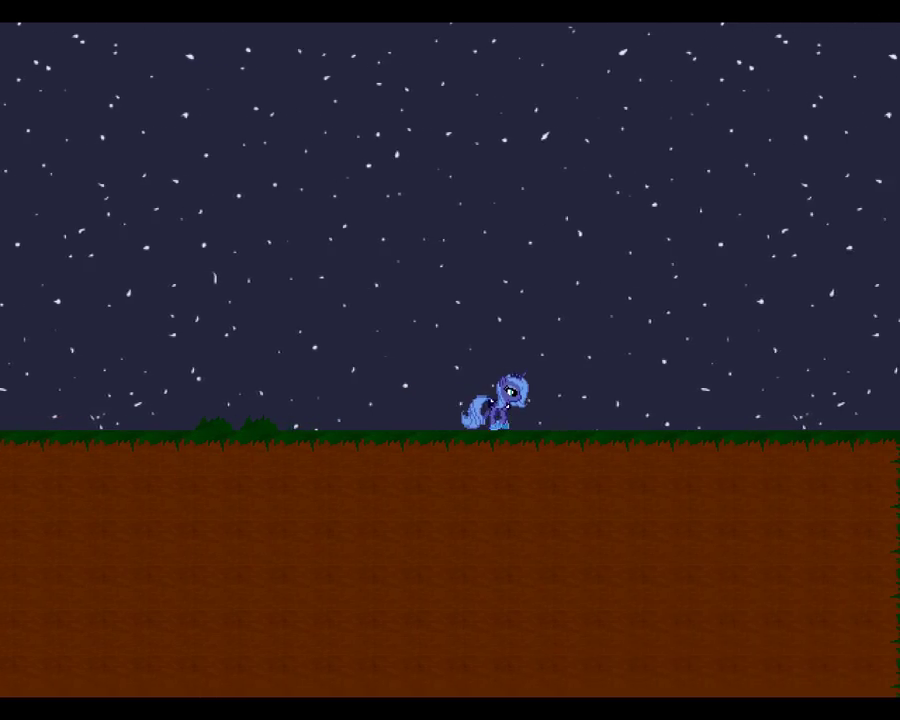
key("Right")
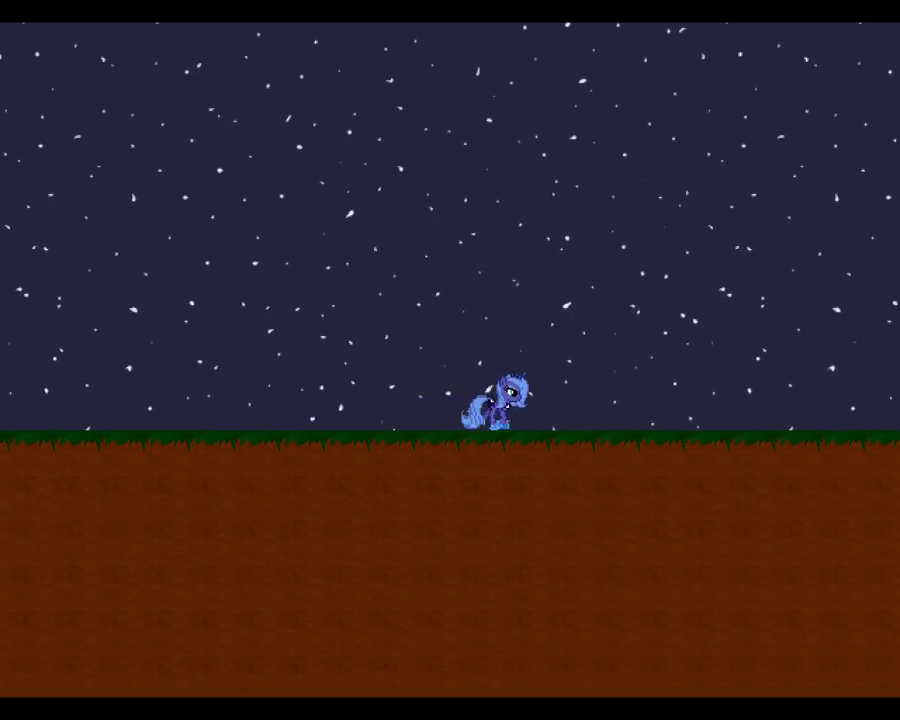
key("Up")
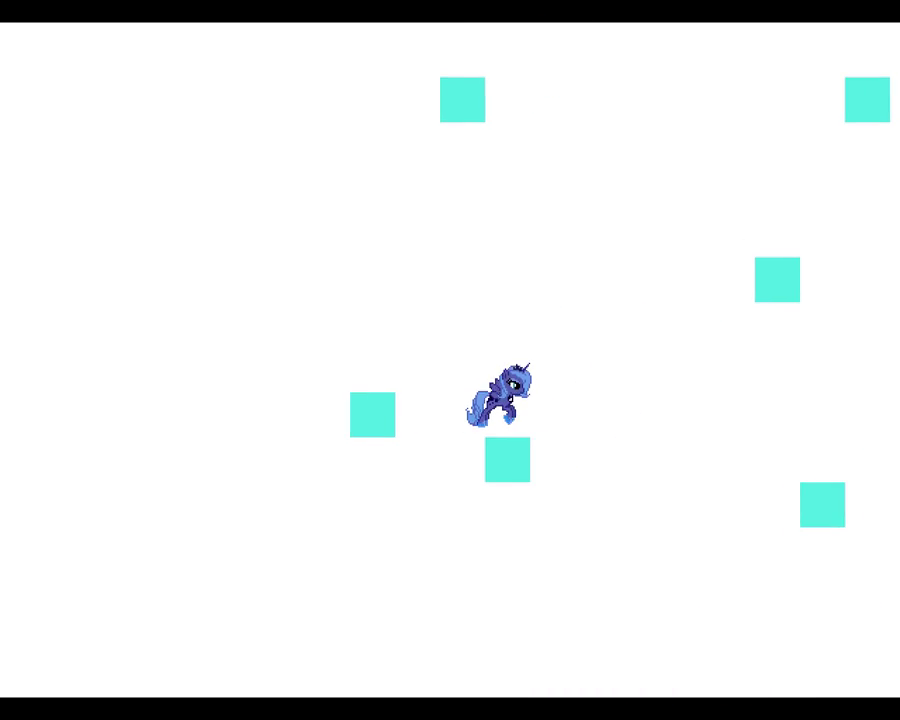
- Keep the pony moving through the tile transition as the sky level appears
key("Down")
key("Right")
key("Up")
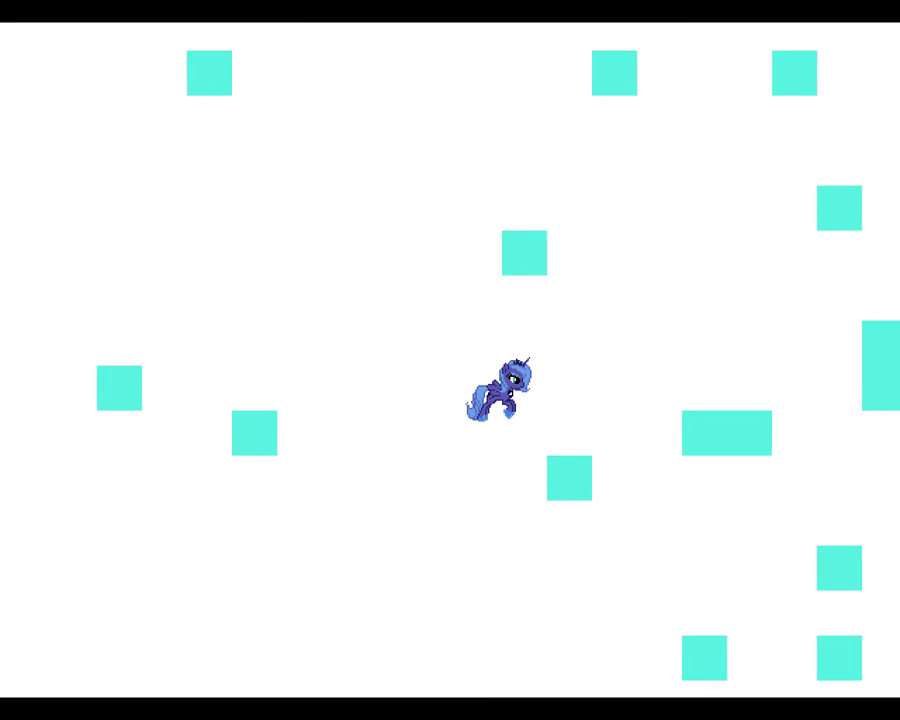
key("Down")
key("Up")
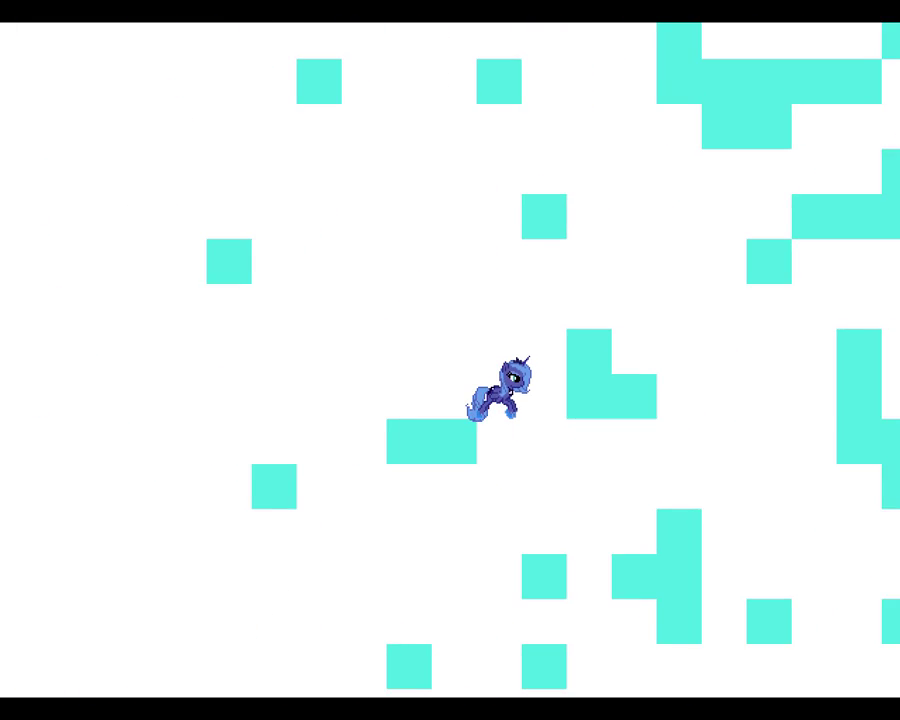
- Run the pony right along the grassy sky ledge, leaping repeatedly into the air
key("Right")
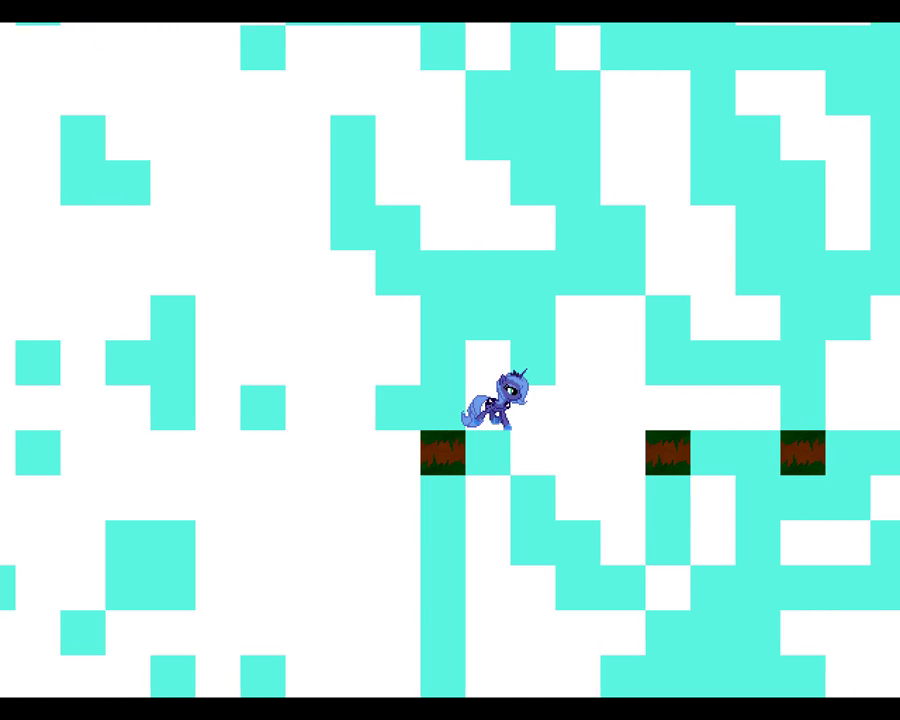
key("Right")
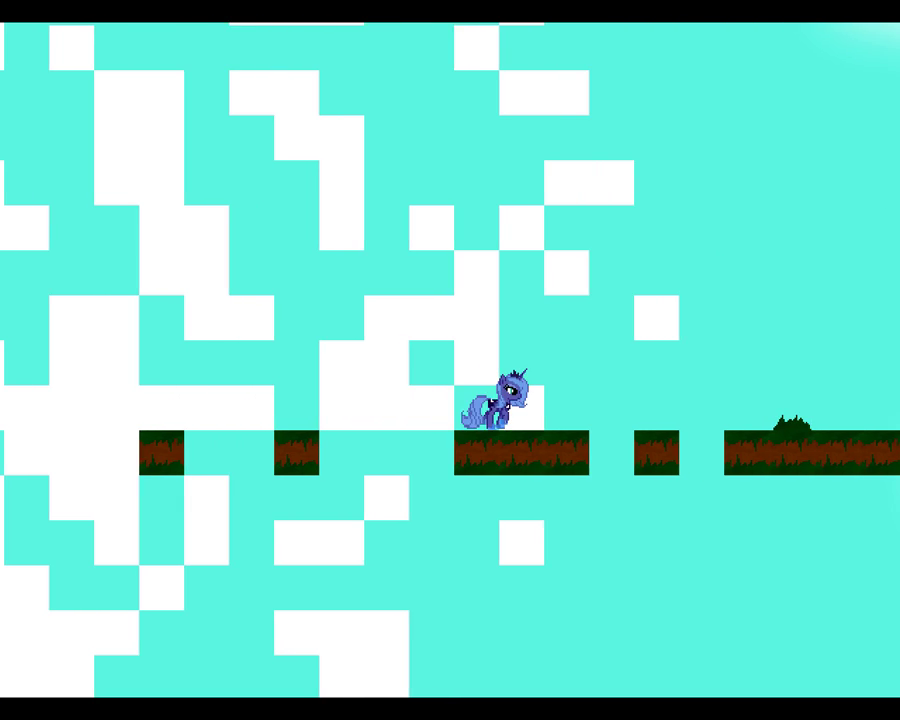
key("Right")
key("Up")
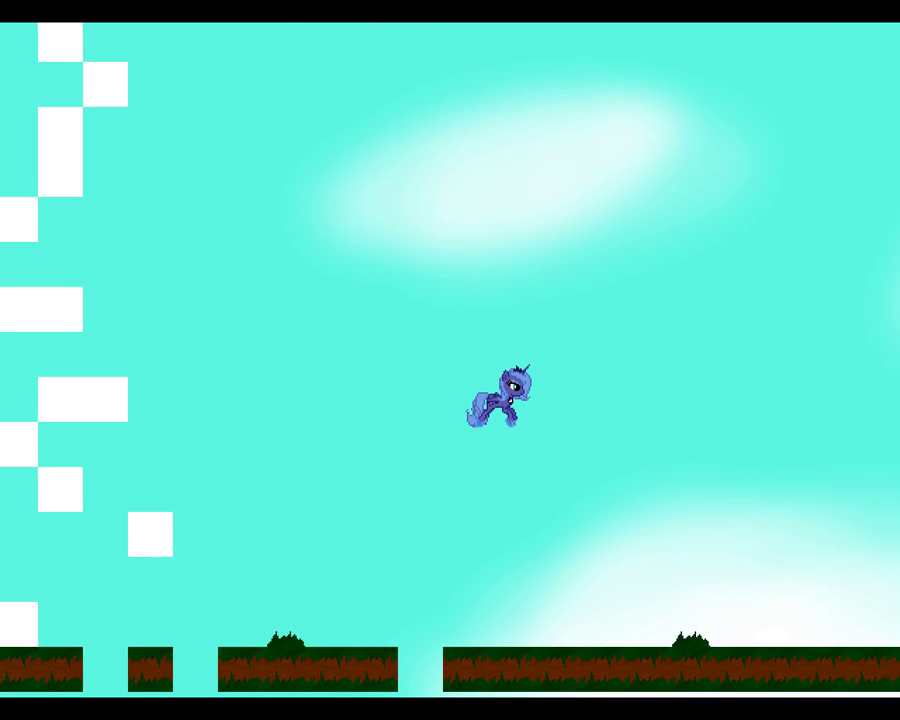
key("Right")
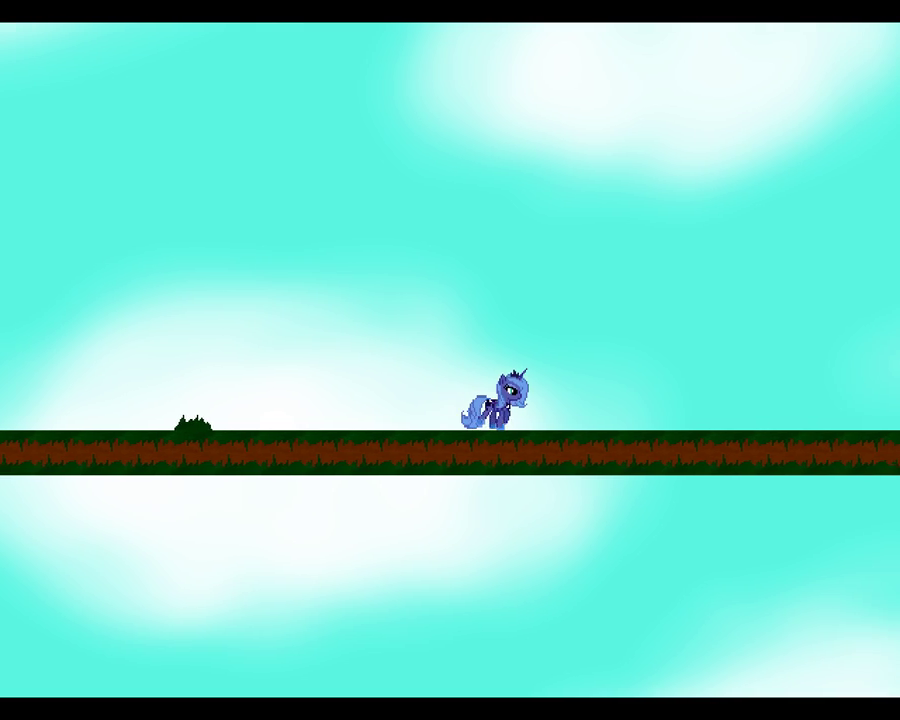
key("Up")
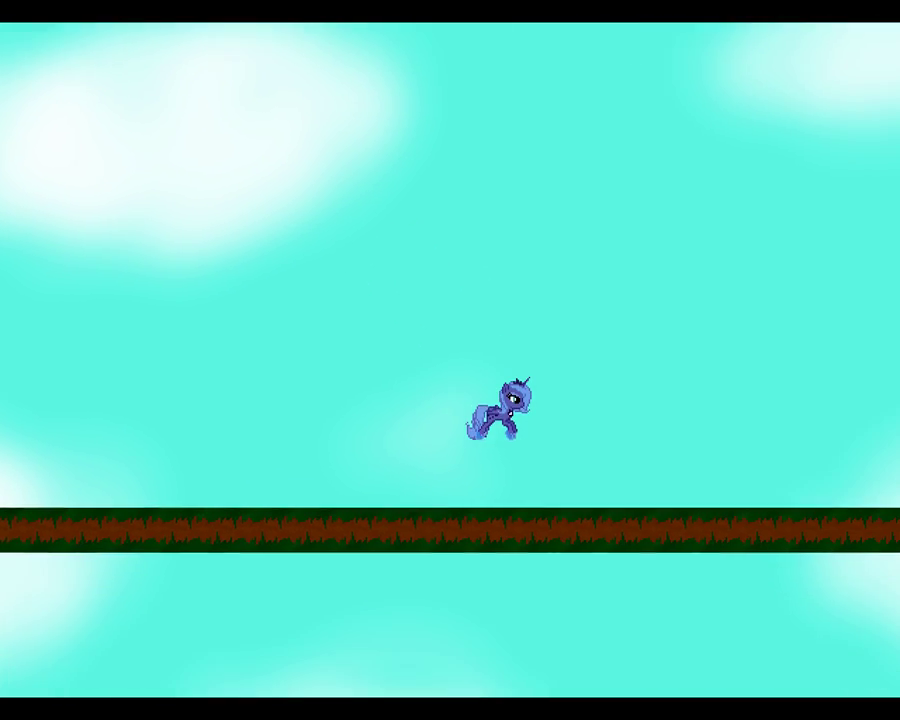
key("Right")
key("Up")
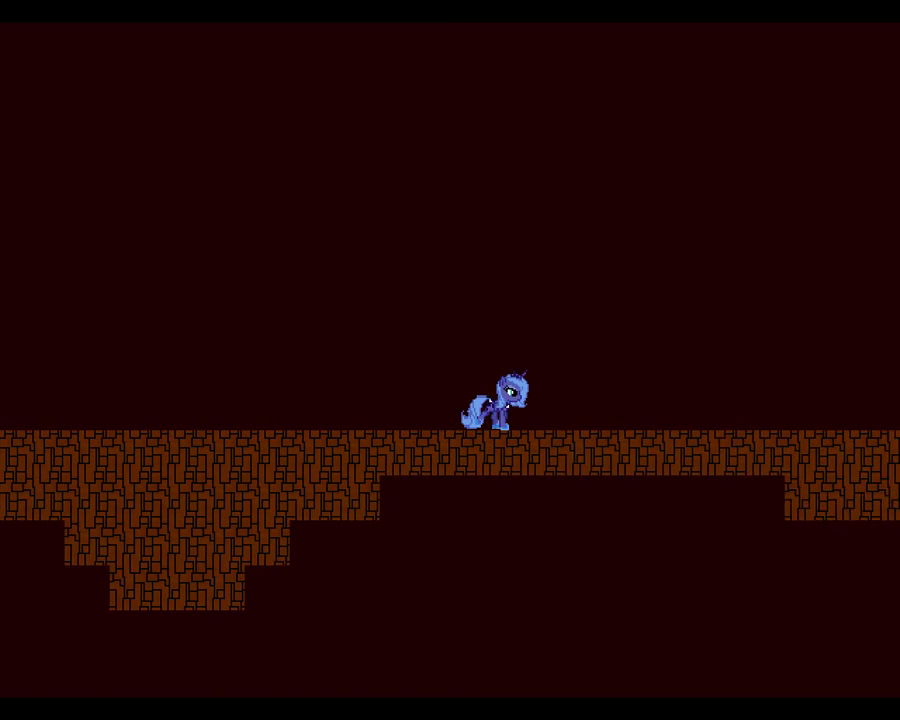
- Run the pony right along the brick cave floor and jump off it
key("Right")
key("Right")
key("Up")
key("Right")
- Climb the brick steps, fly up and right, then run along the brick floor
key("Up")
key("Right")
key("Up")
key("Right")
key("Up")
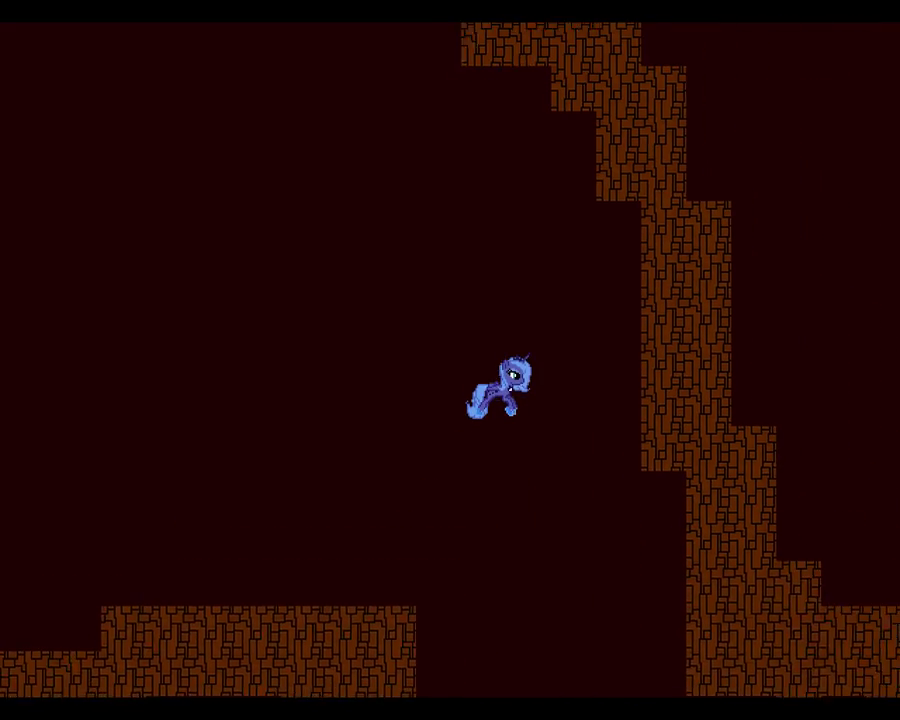
key("Right")
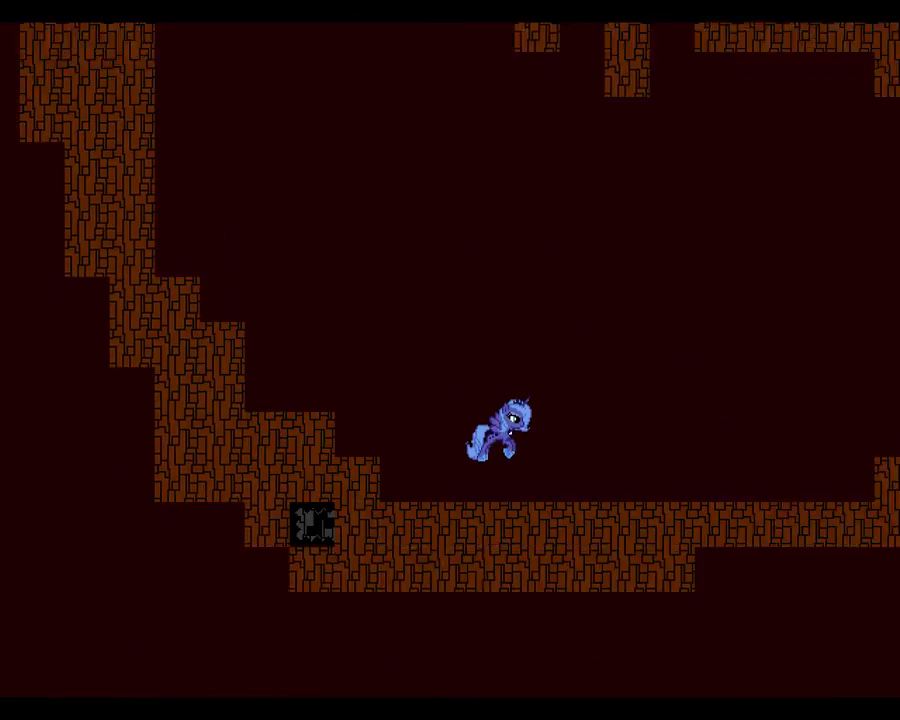
key("Right")
key("Right")
- Drop the pony down through the cave, drifting right past the block clusters
key("Right")
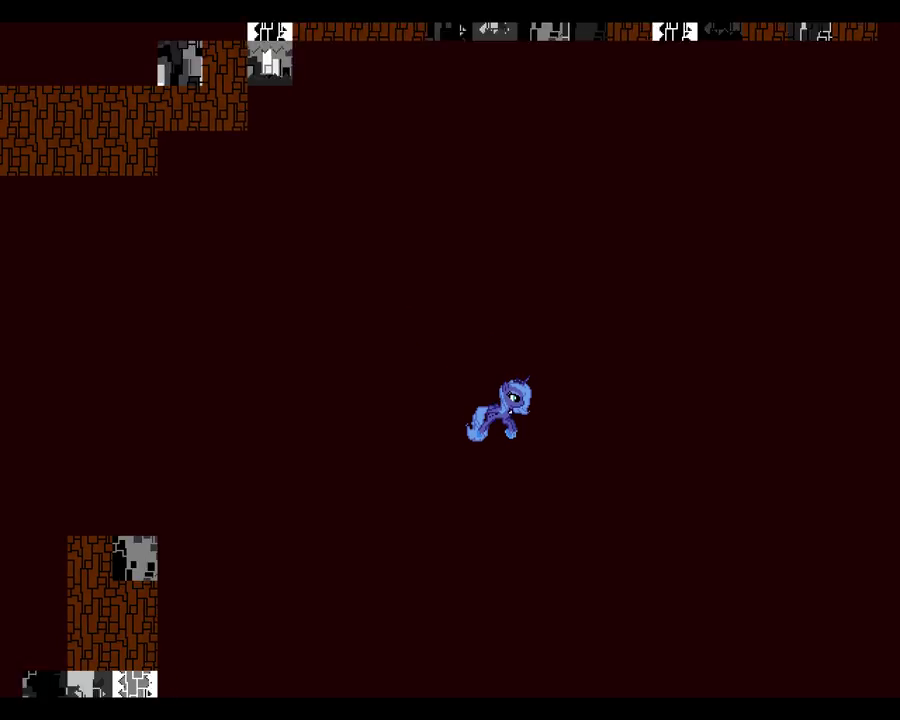
key("Right")
key("Right")
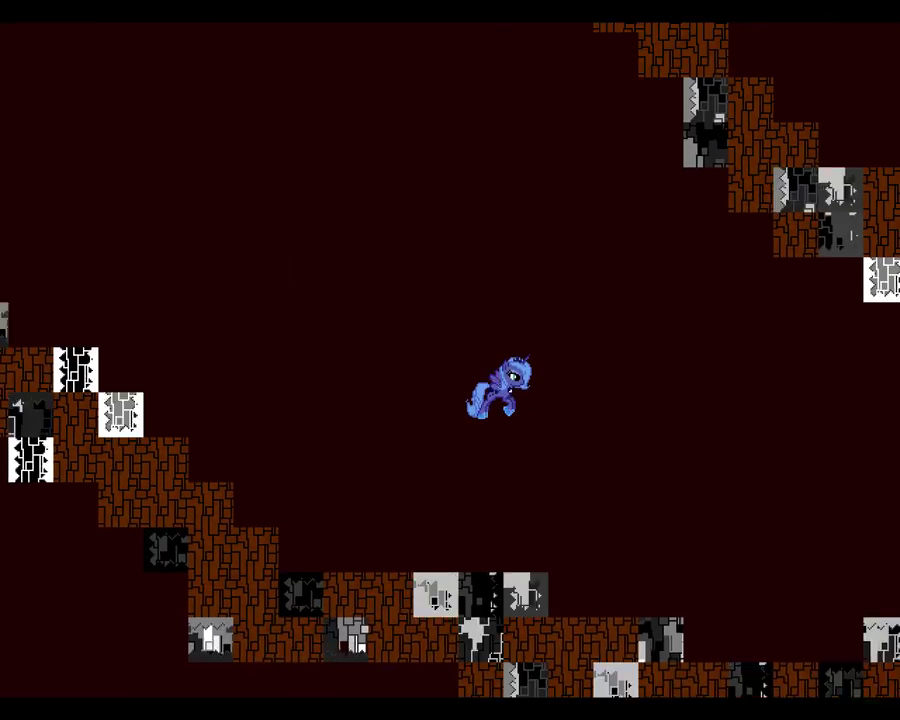
key("Right")
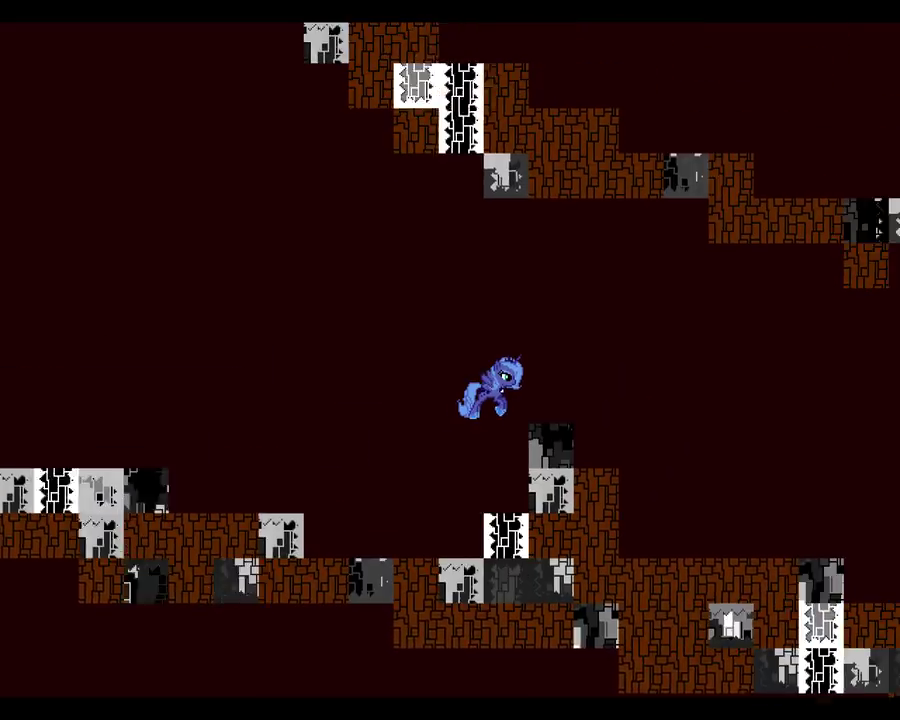
key("Right")
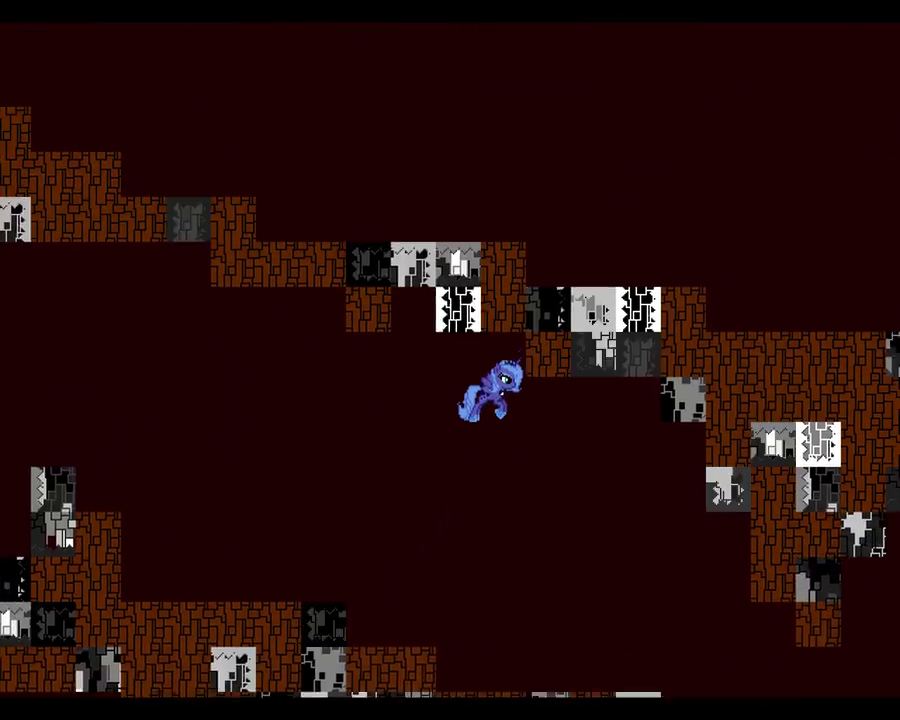
key("Right")
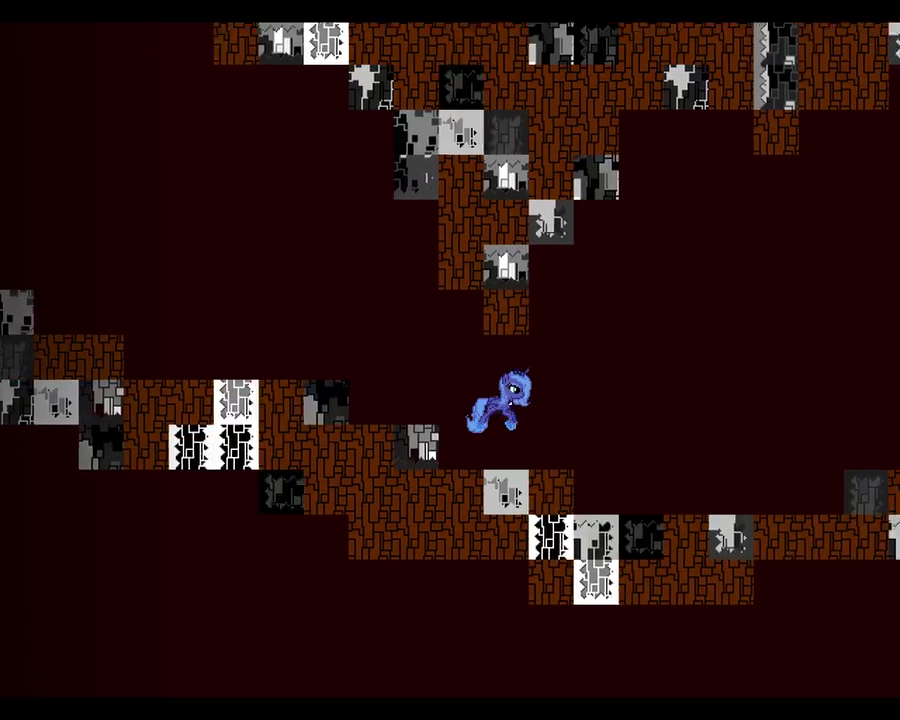
key("Right")
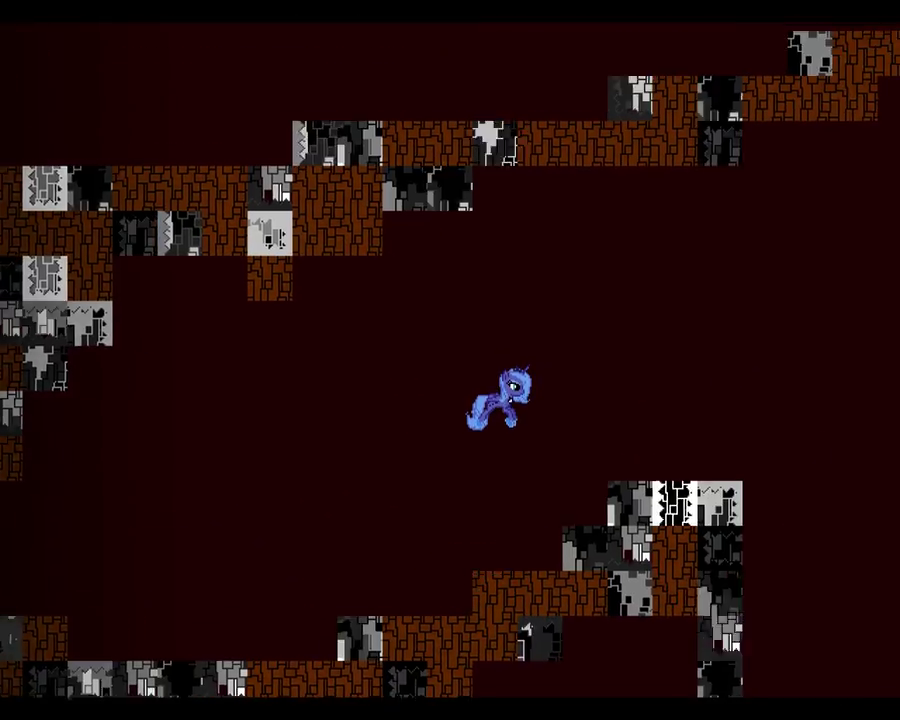
key("Right")
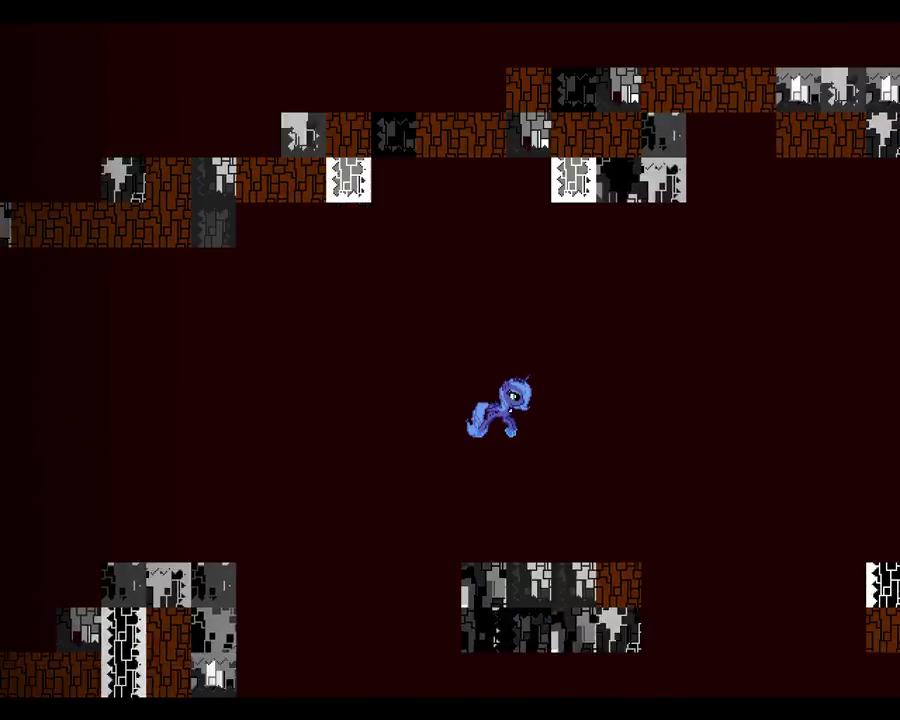
key("Right")
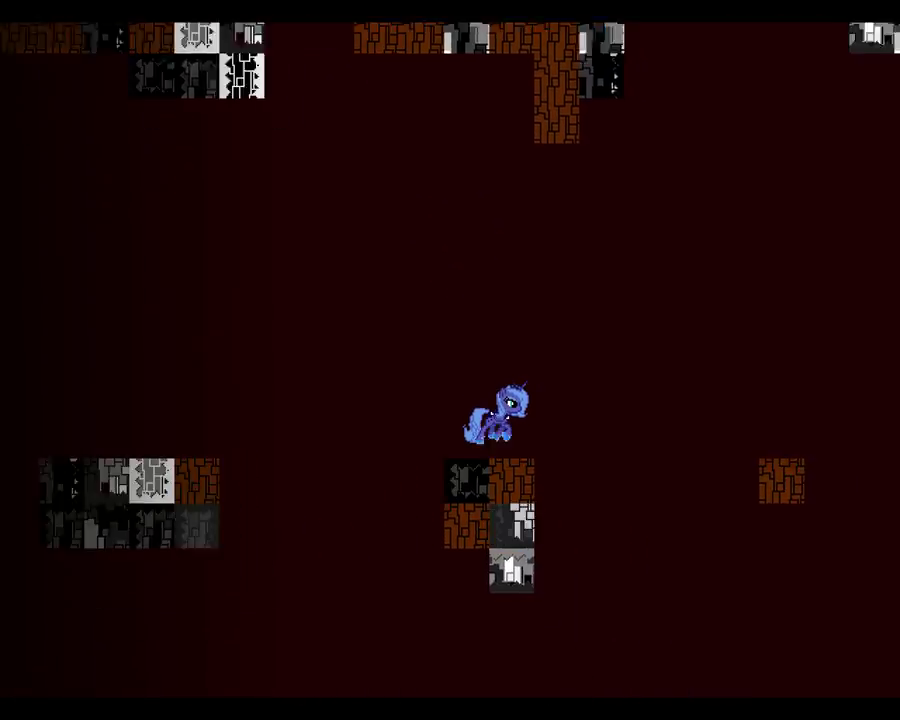
key("Right")
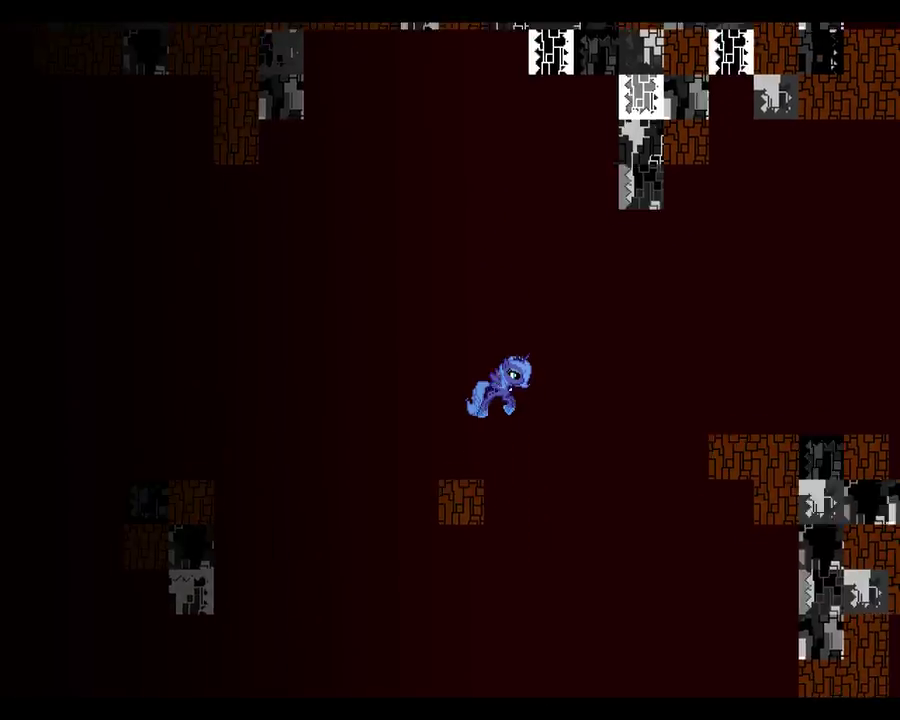
key("Right")
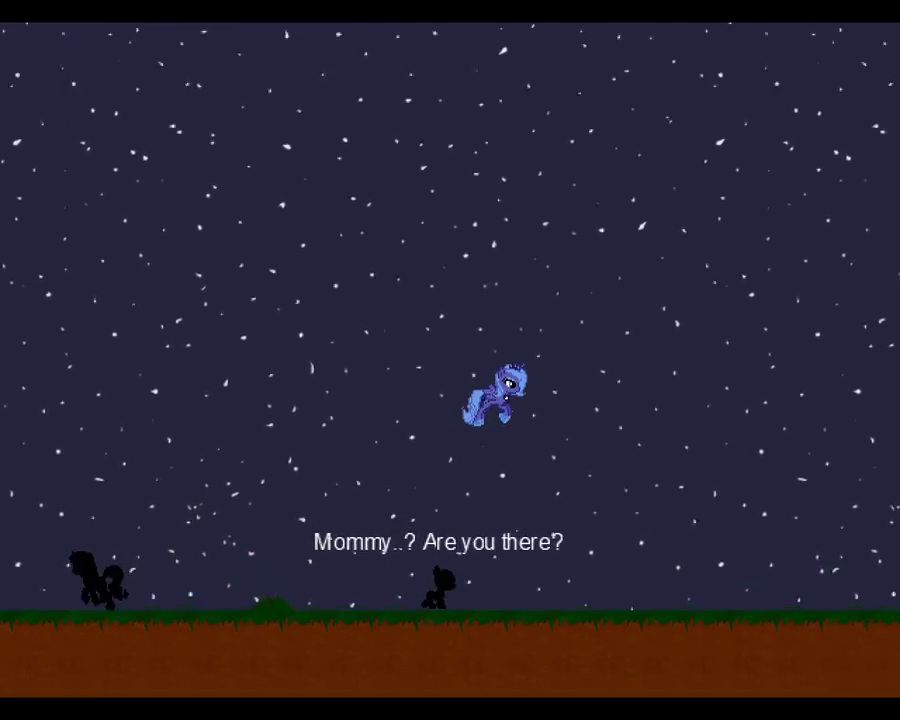
- Run Luna right past the shadow ponies, jumping among them
key("Right")
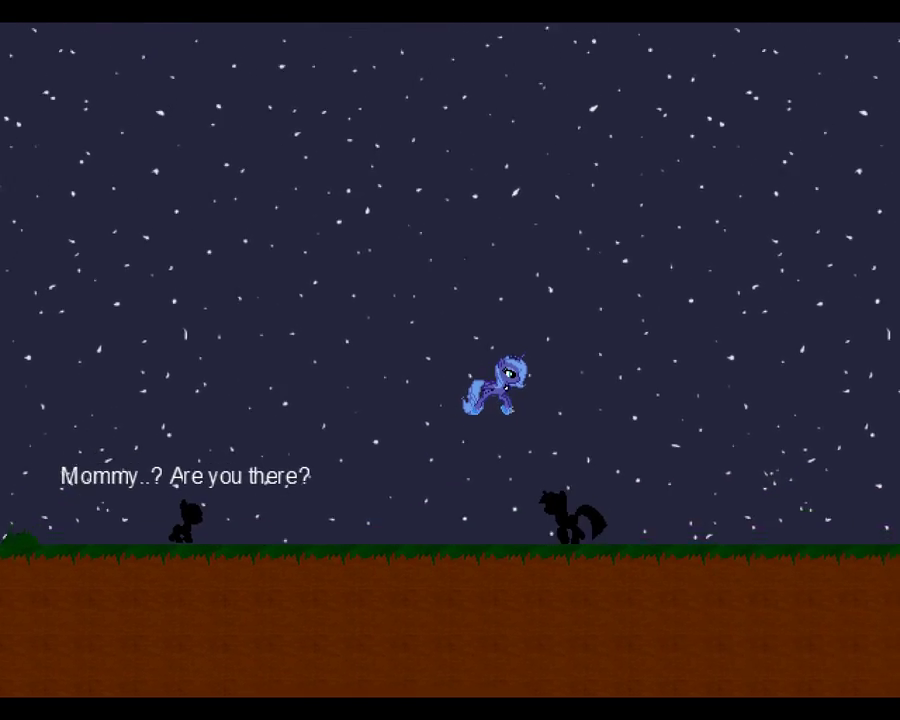
key("Up")
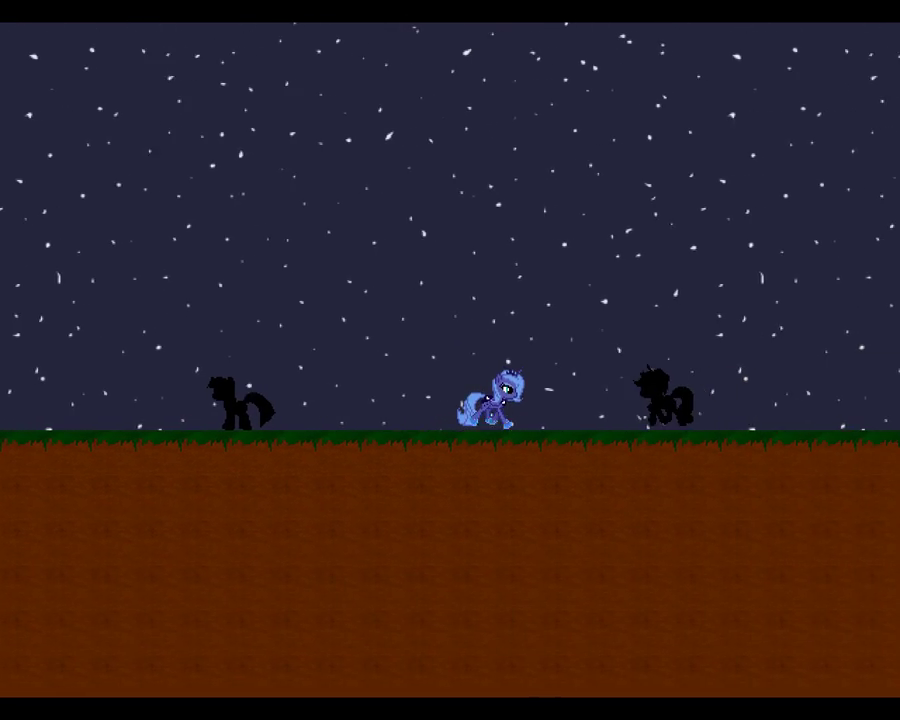
key("Up")
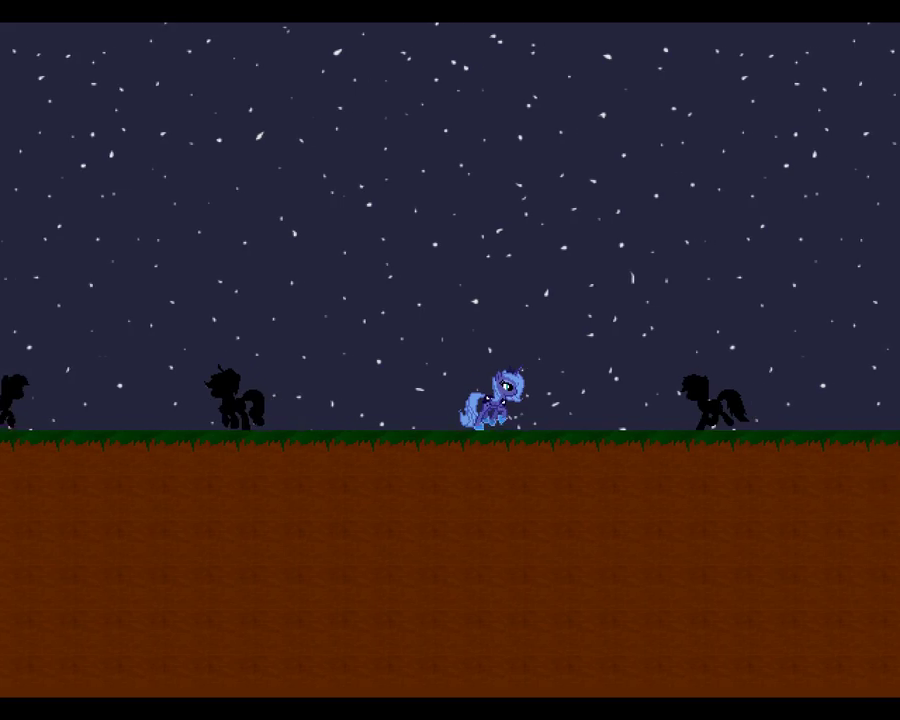
key("Up")
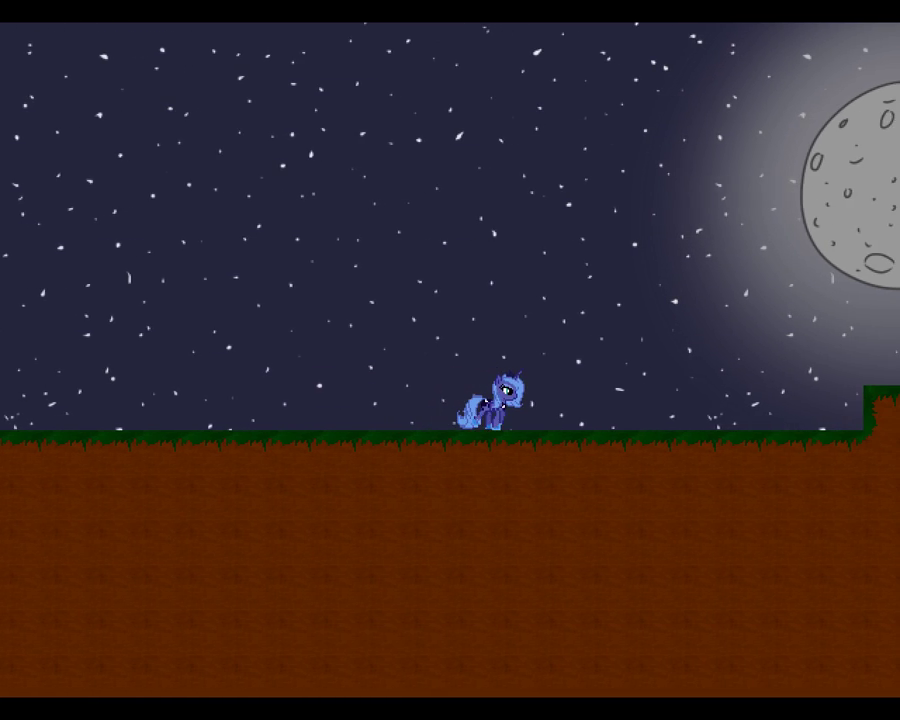
- Jump Luna up the moonlit hill steps to the dirt wall
key("Up")
key("Right")
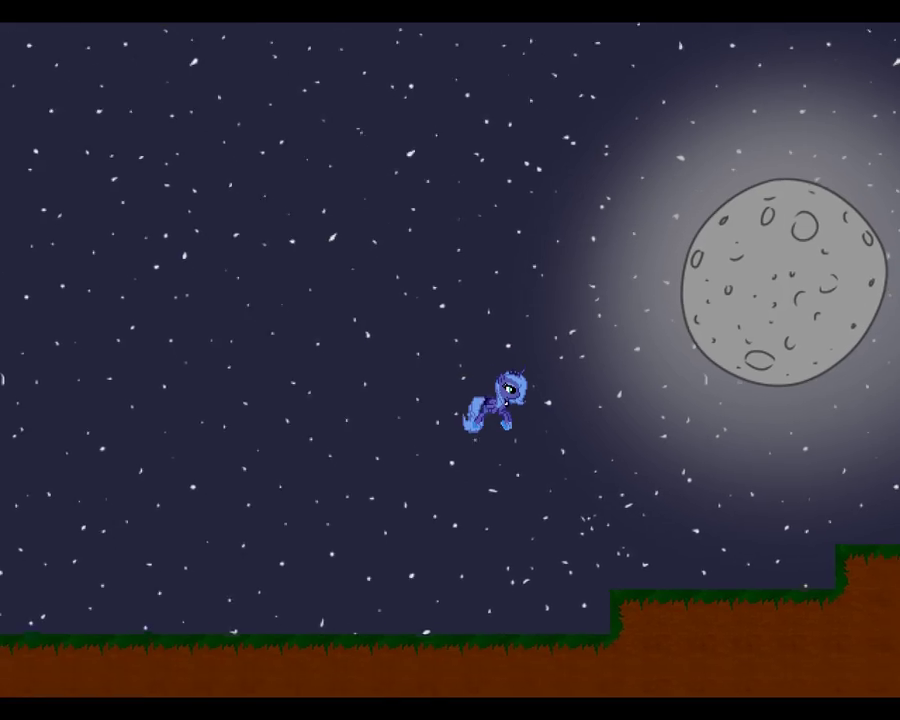
key("Up")
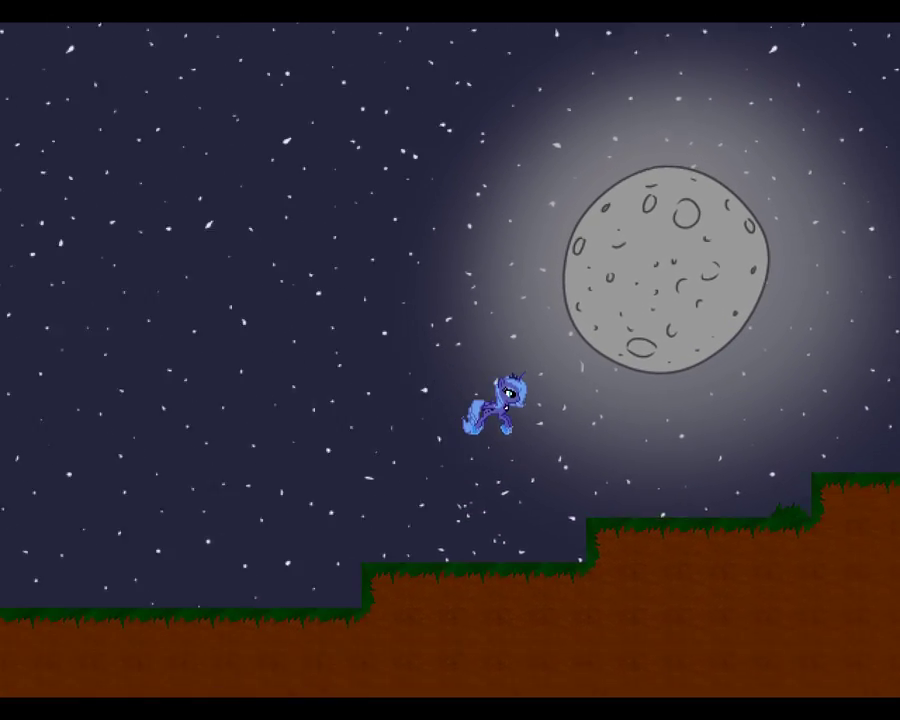
key("Up")
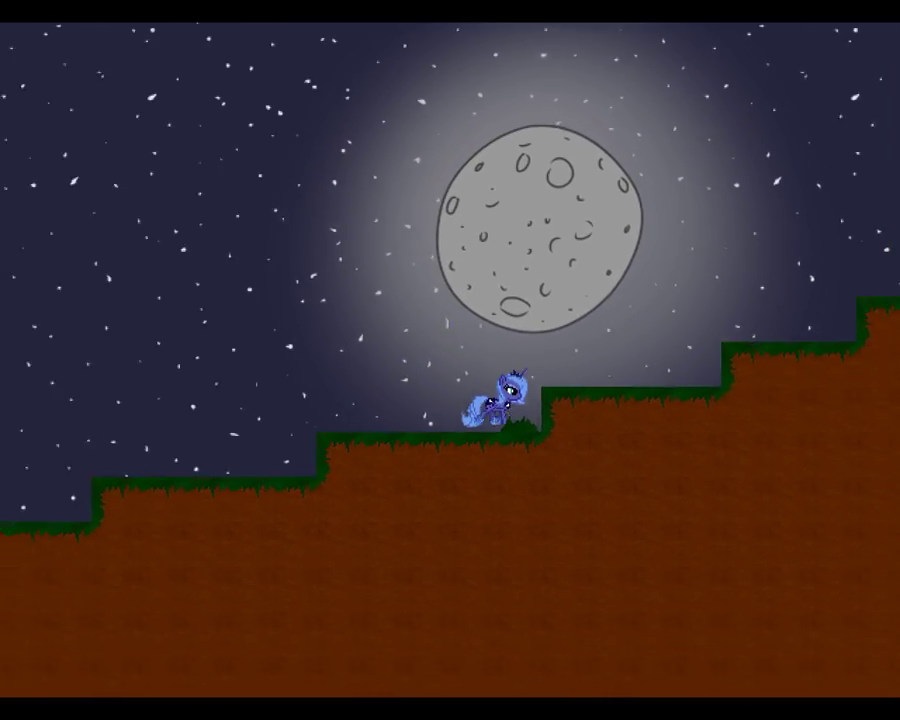
key("Up")
key("Up")
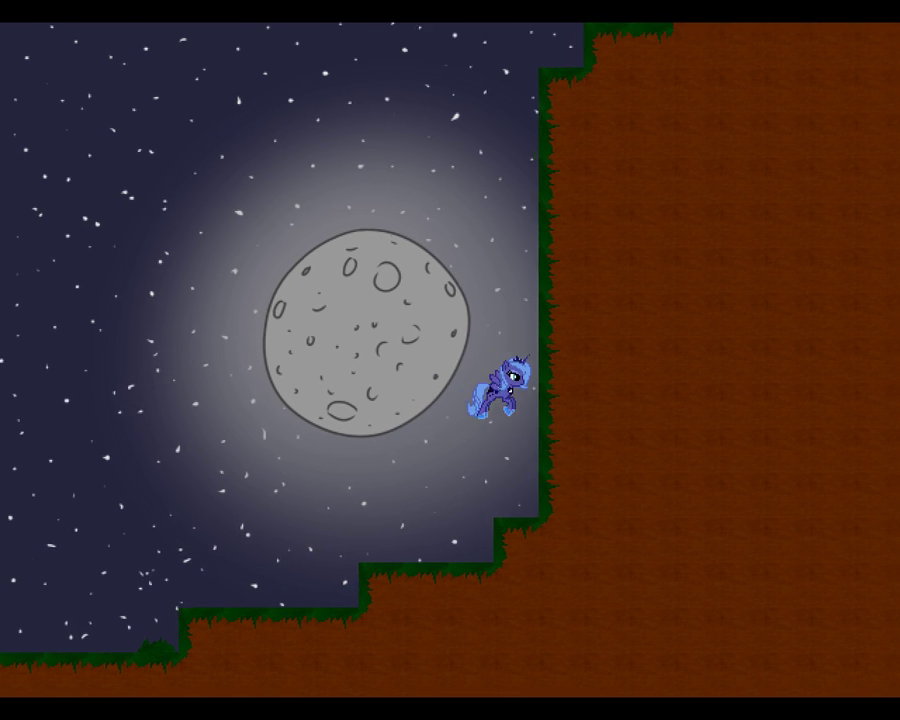
key("Up")
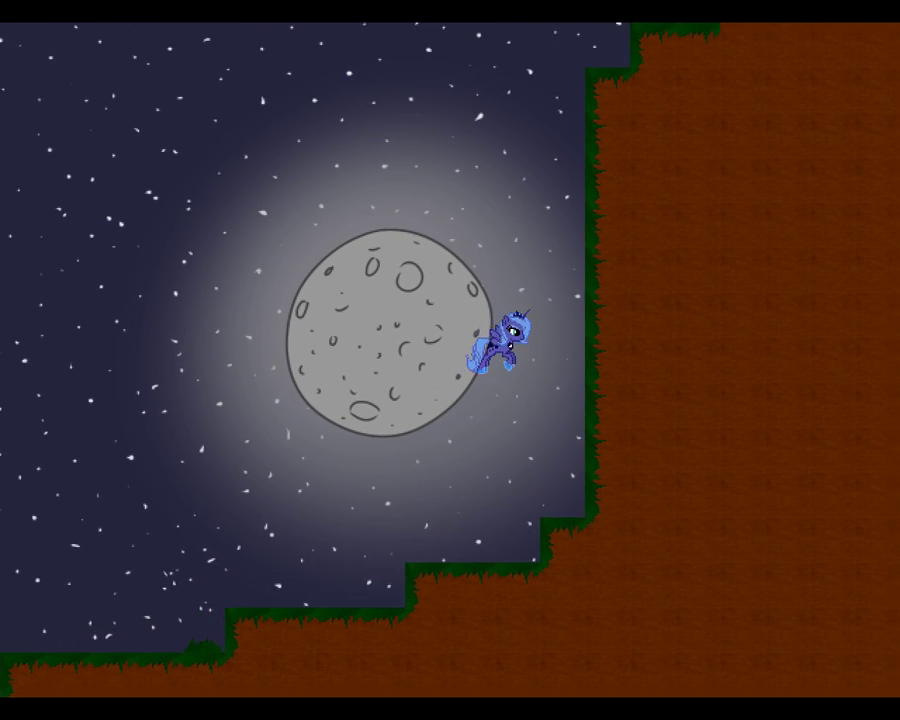
- Walk Luna left down the hill steps and across the flat starry ground
key("Left")
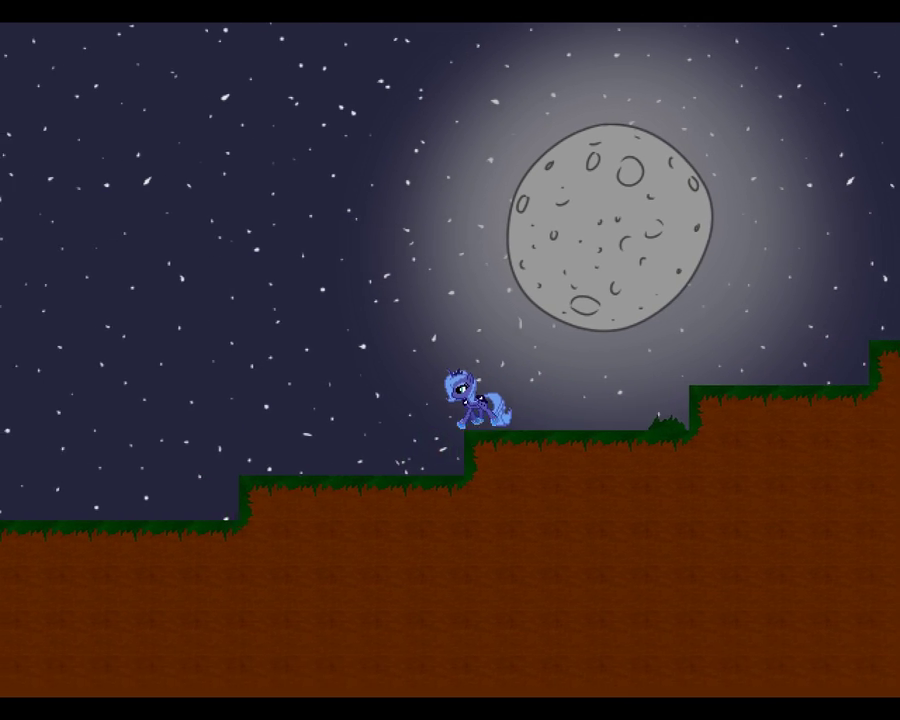
key("Left")
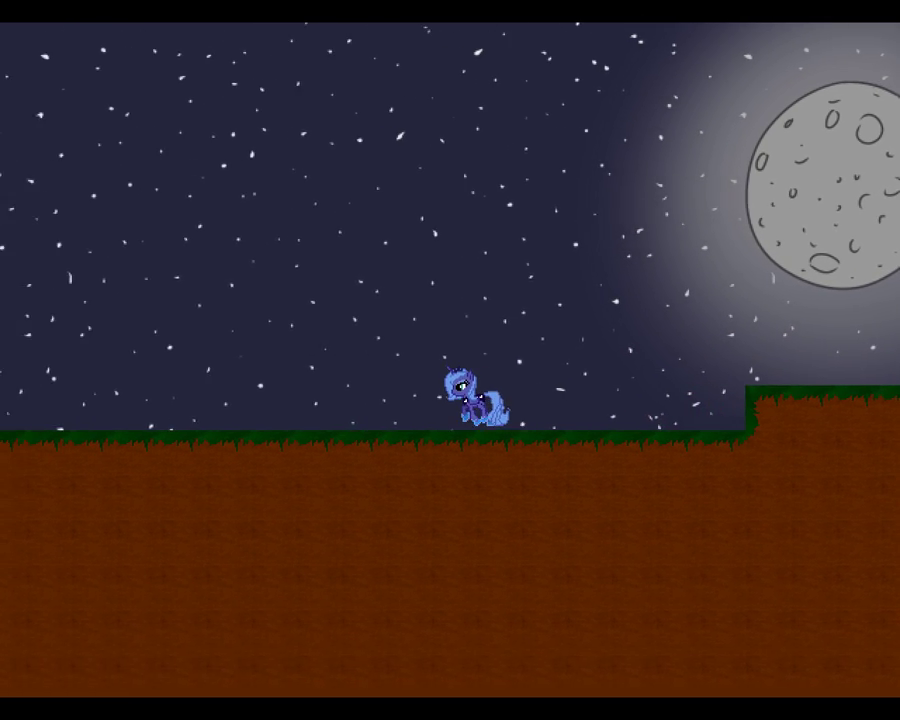
key("Left")
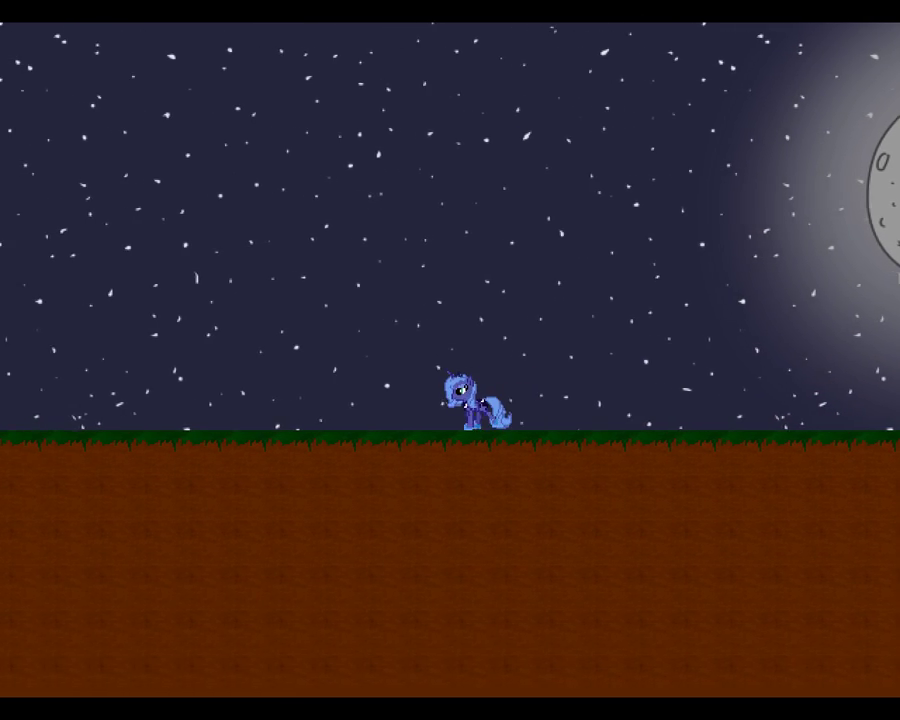
key("Left")
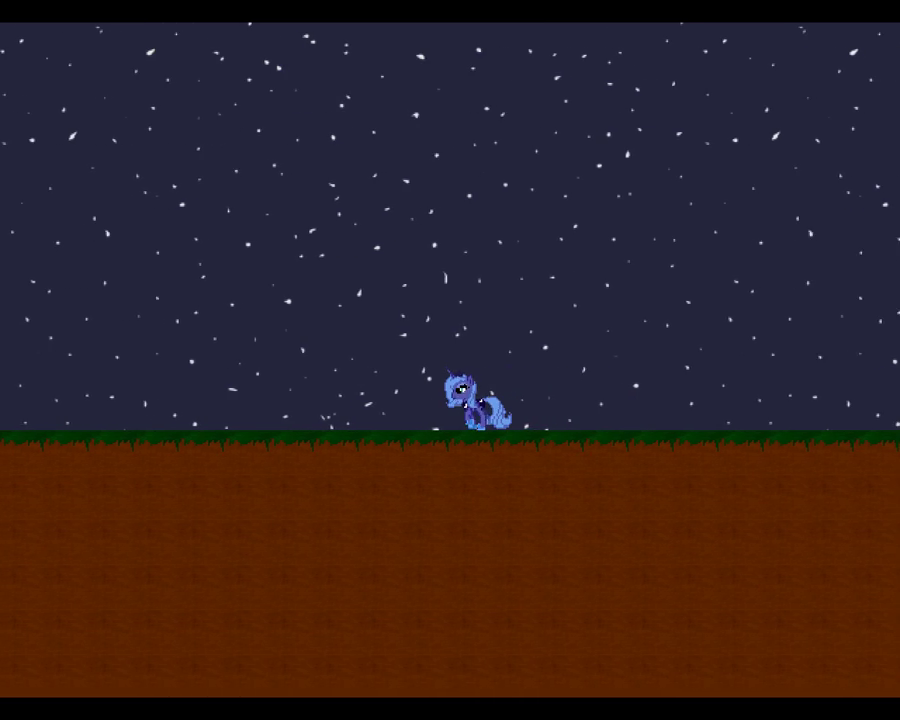
key("Left")
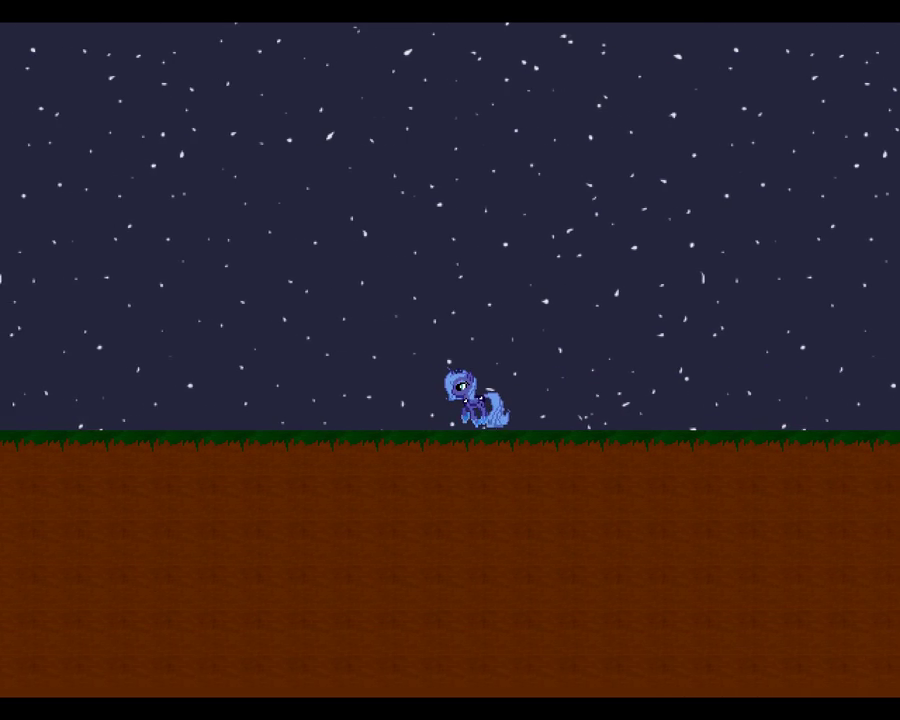
key("Left")
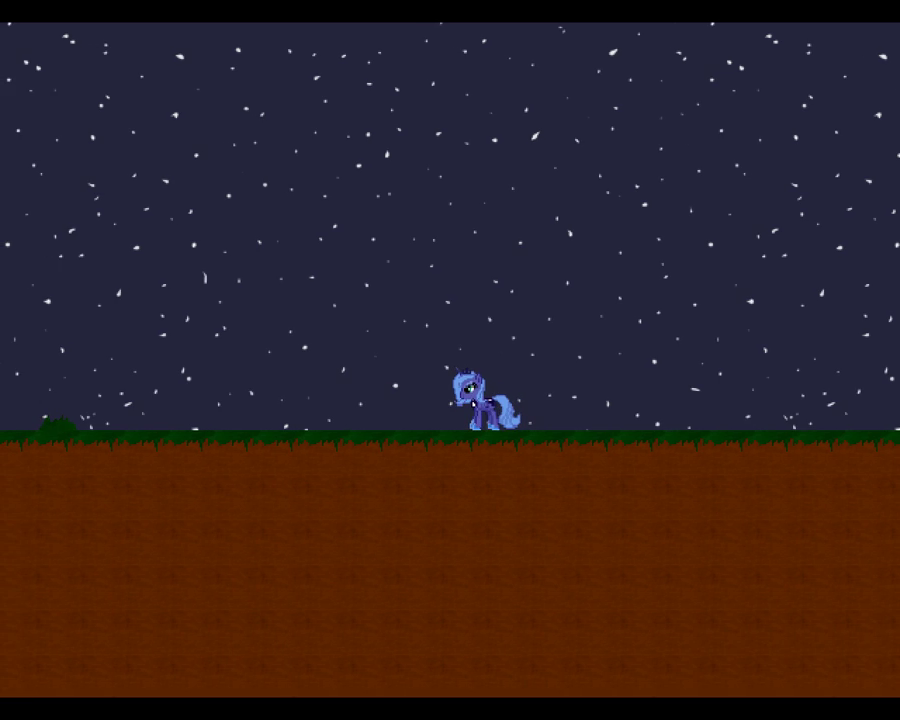
key("Left")
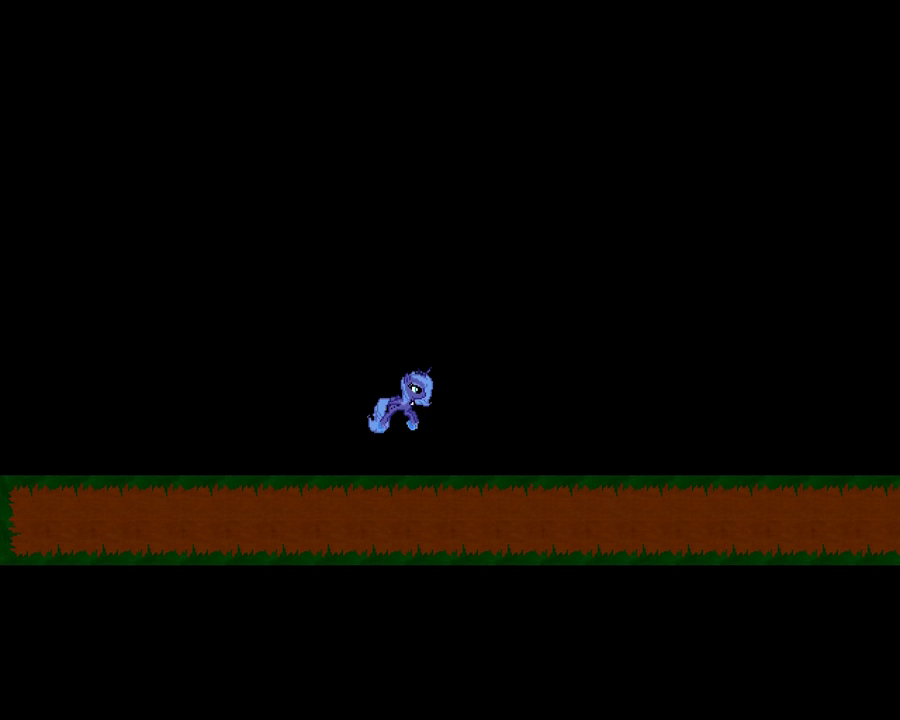
- Run Luna right over the cave gaps to the tall dirt wall, then back off left
key("Right")
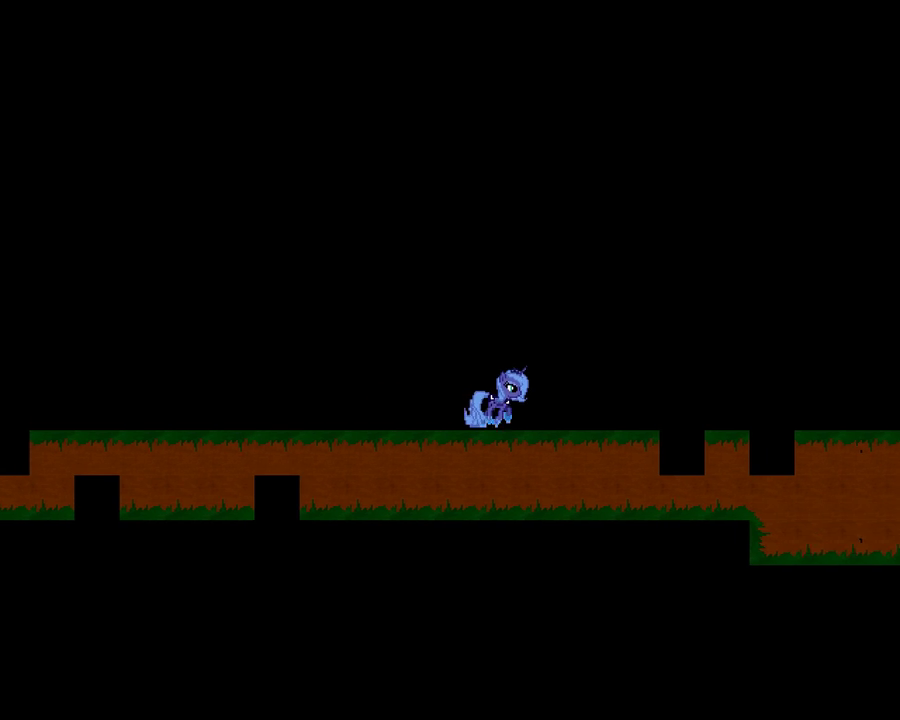
key("Up")
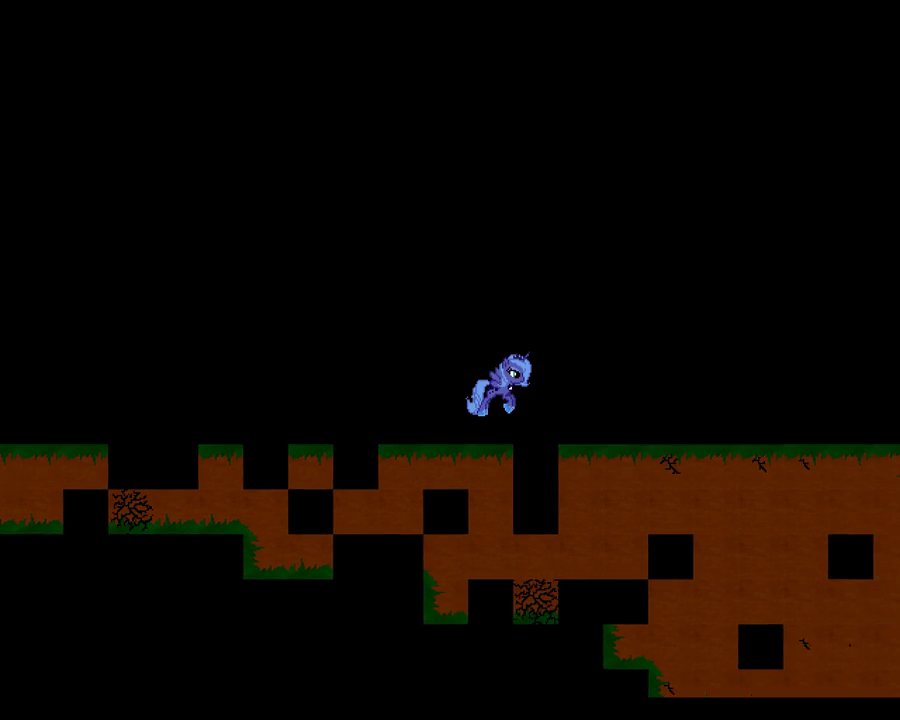
key("Up")
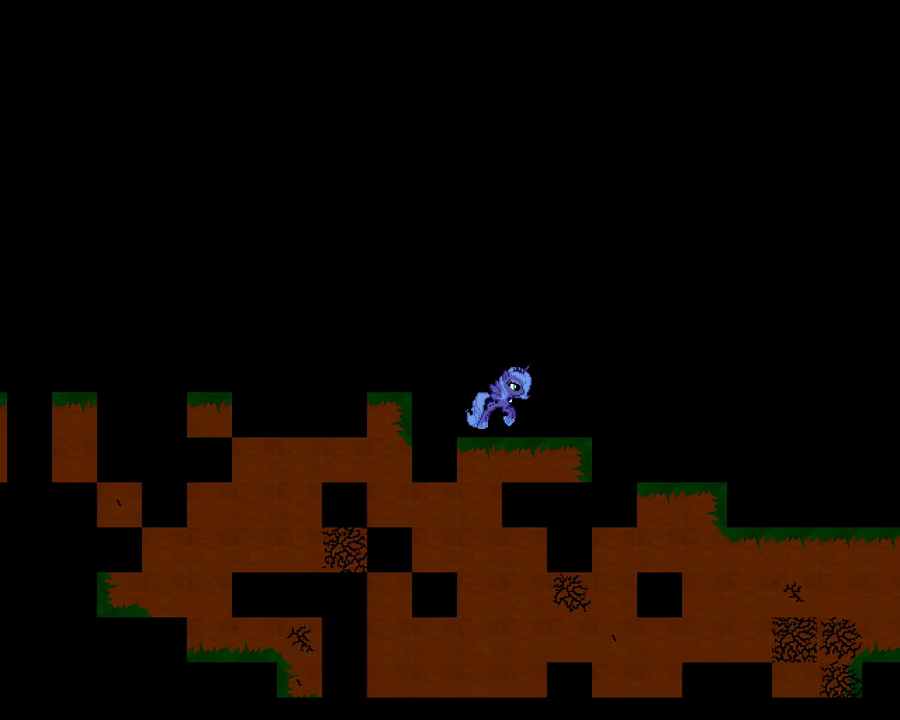
key("Up")
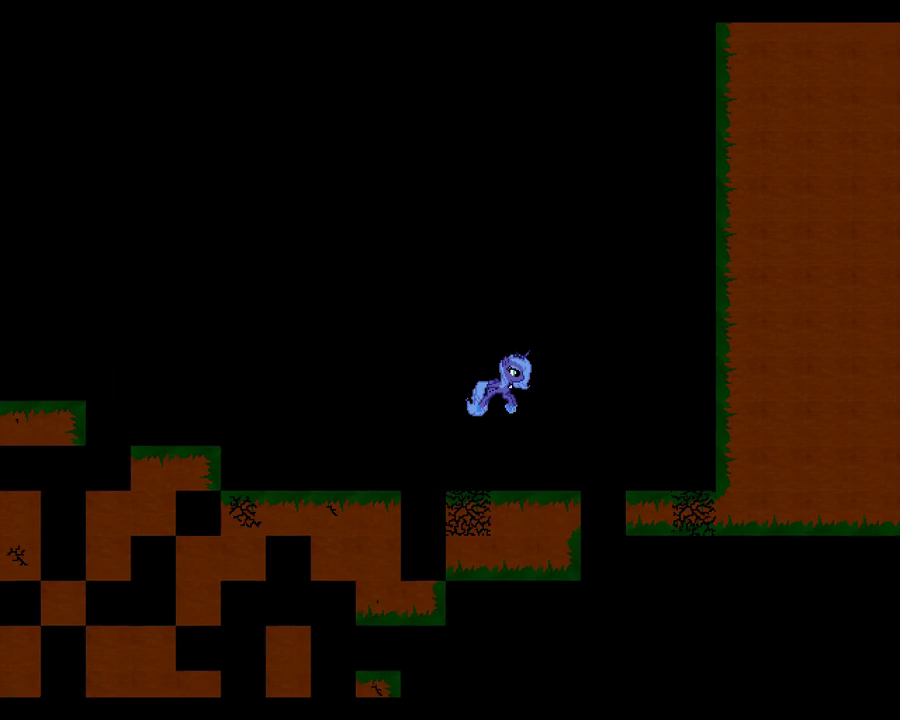
key("Up")
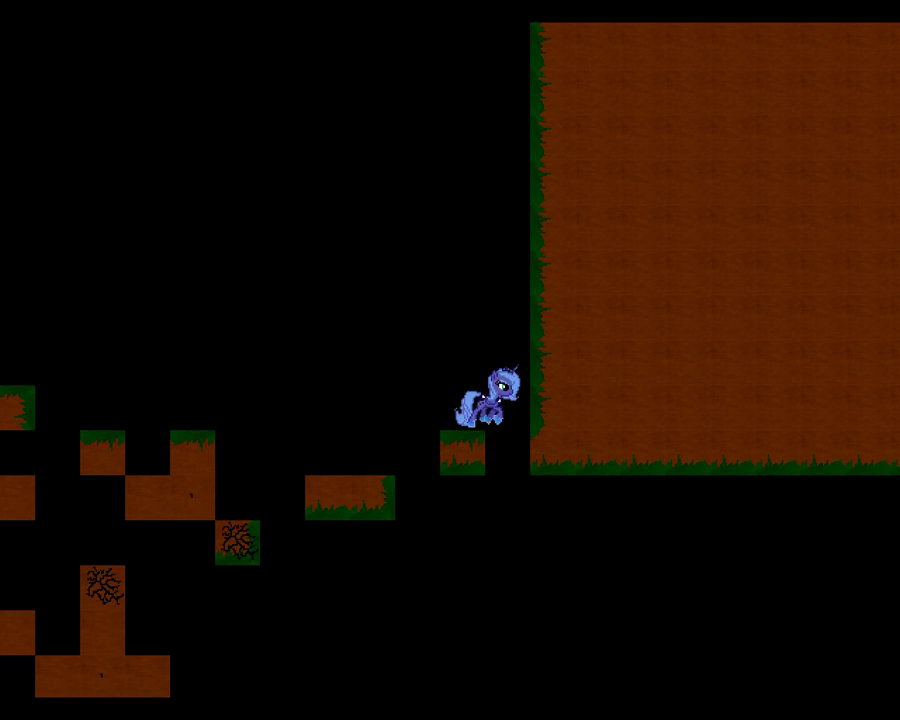
key("Left")
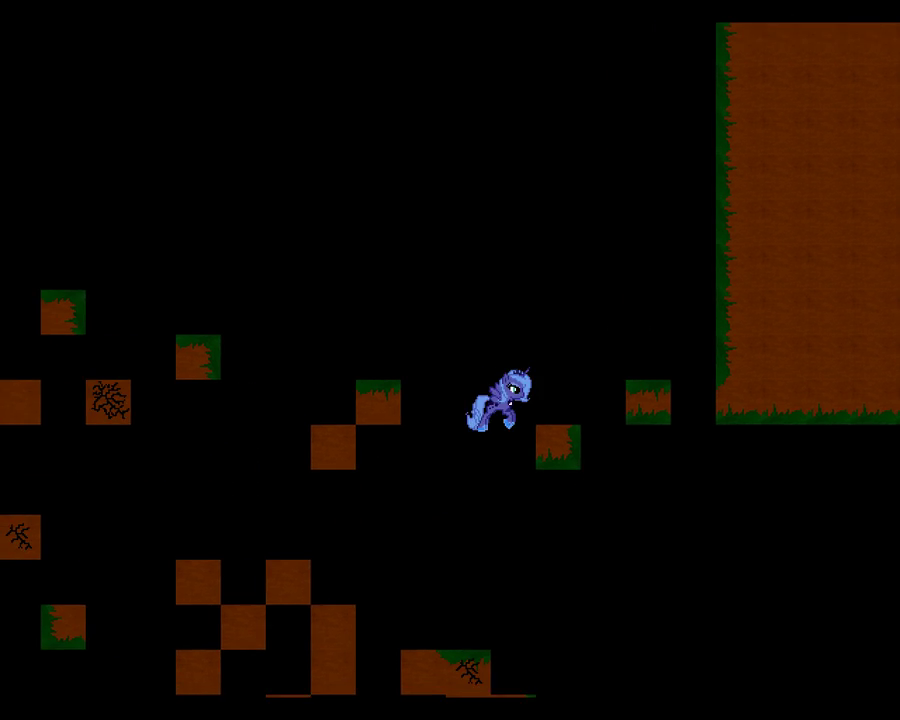
- Drop to the lower ledge and hop right across blocks onto the grassy platform
key("Right")
key("Up")
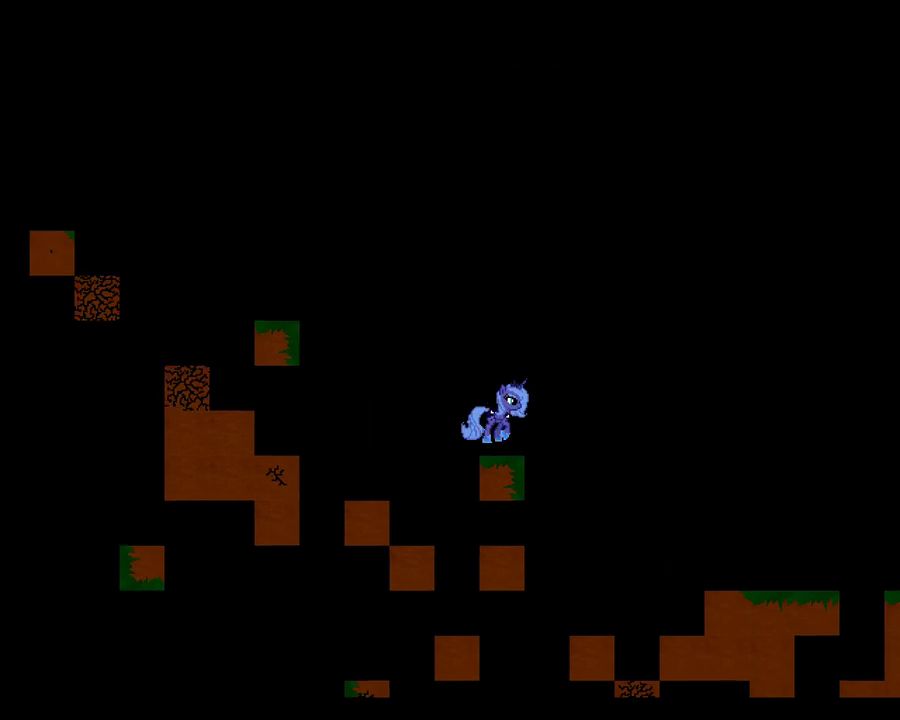
key("Up")
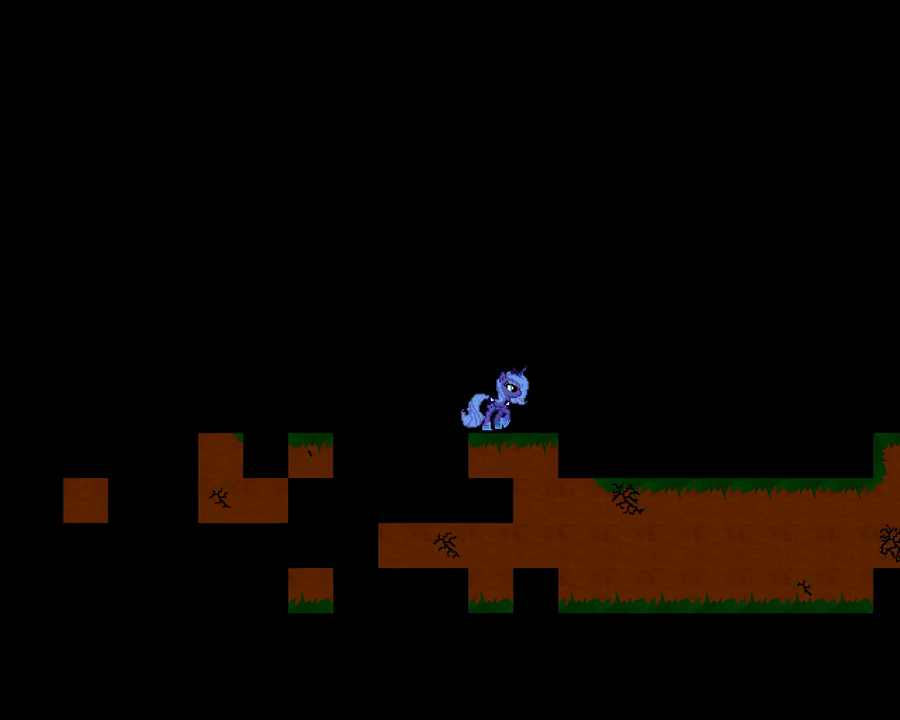
key("Up")
key("Right")
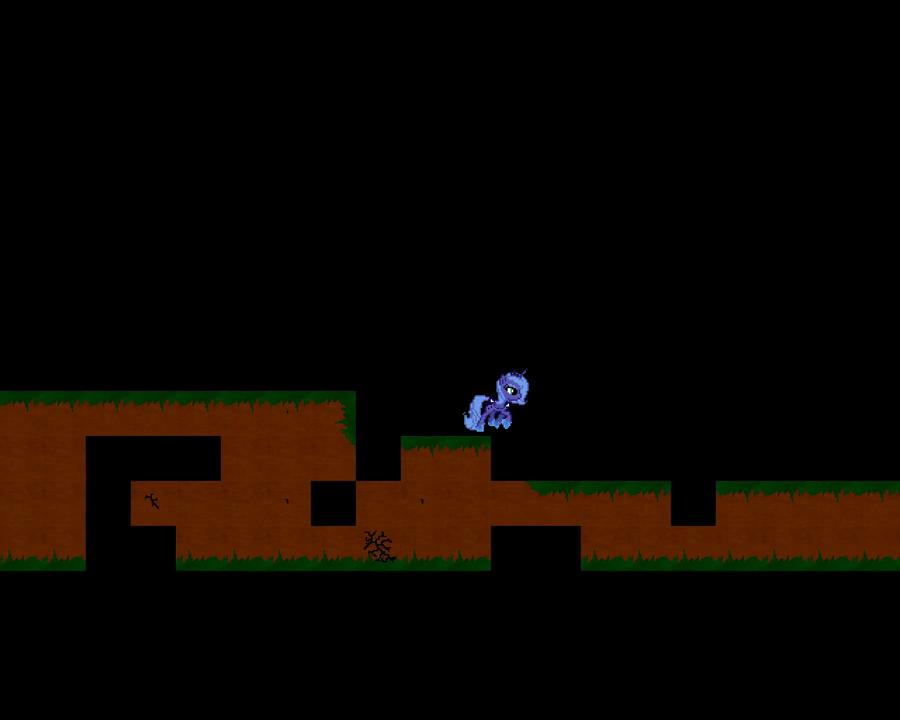
- Leap Luna over the dropping ground and the following gaps, heading right
key("Up")
key("Right")
key("Up")
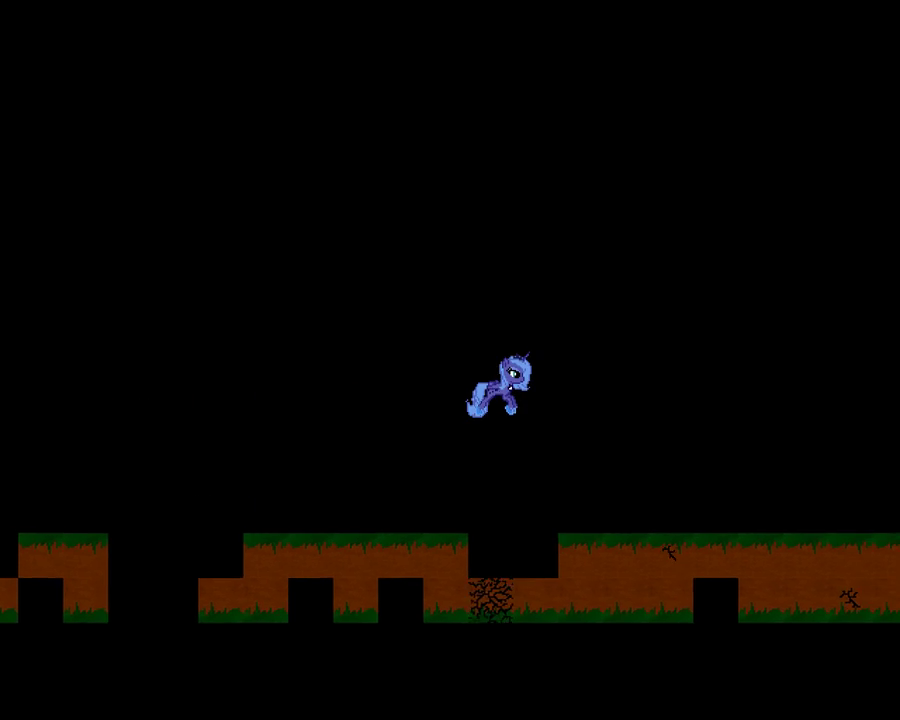
key("Up")
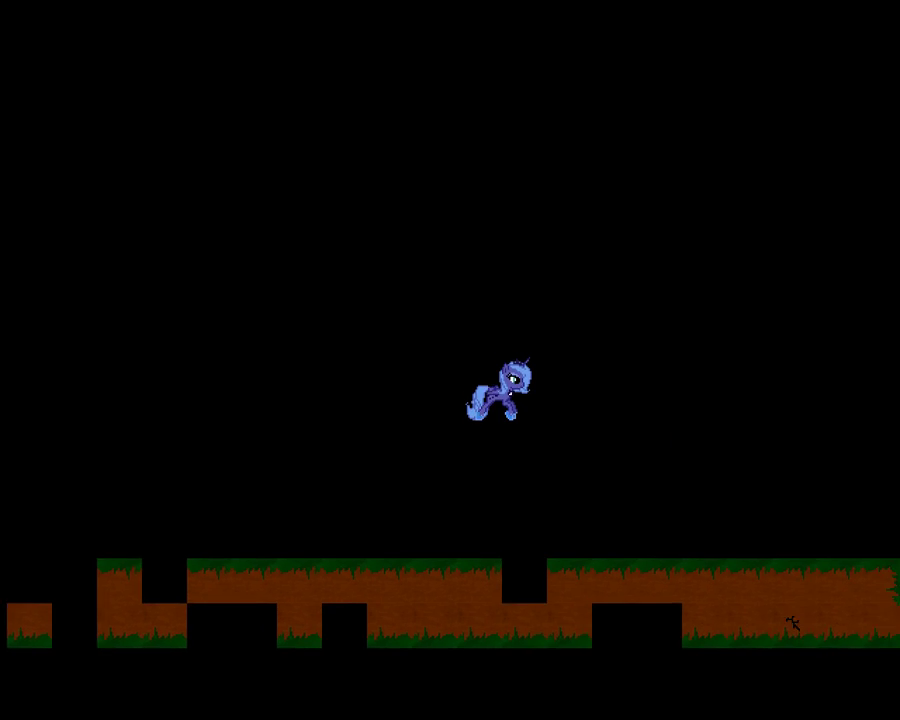
key("Up")
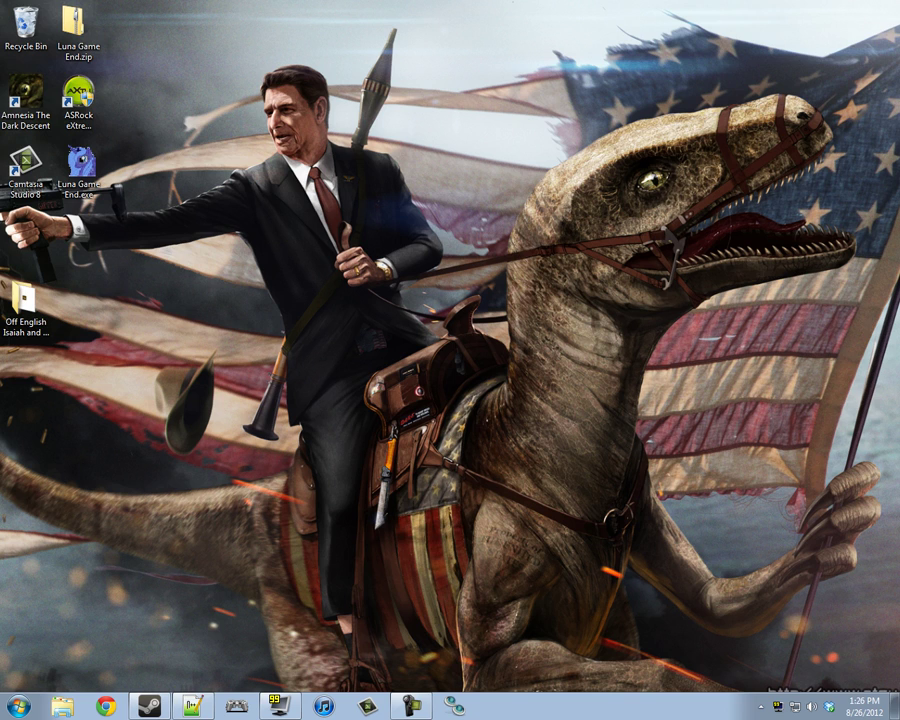
- Open Task Manager, sort processes by Image Name, then minimize the window
key("ctrl+shift+Escape")
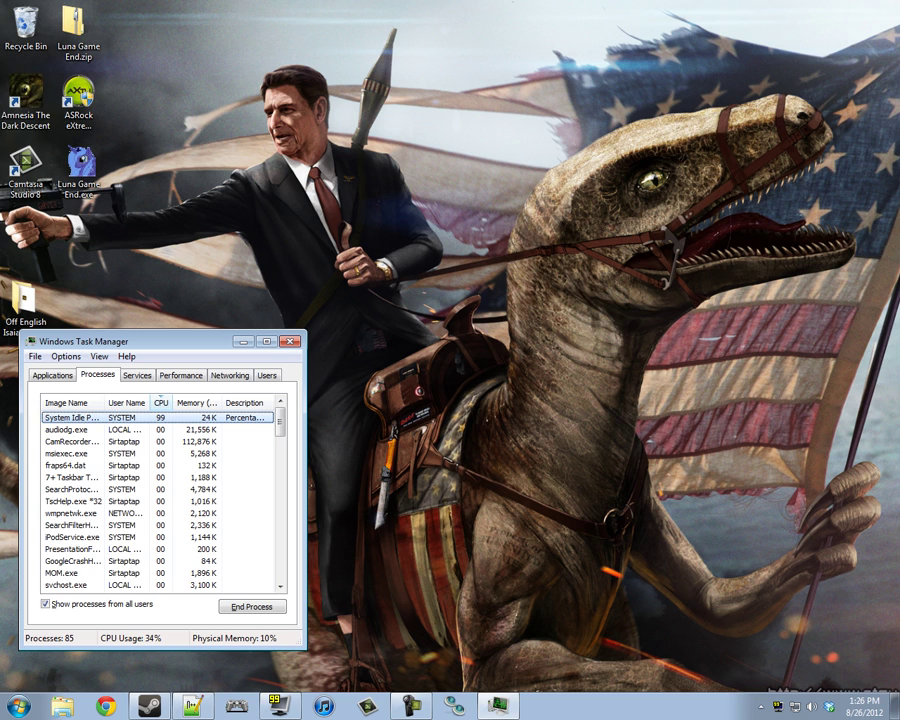
left_click(66, 403)
scroll(160, 500, "down", 1)
scroll(160, 500, "down", 7)
scroll(160, 500, "down", 1)
scroll(160, 500, "up", 1)
scroll(160, 500, "up", 2)
scroll(160, 500, "up", 1)
scroll(160, 500, "up", 1)
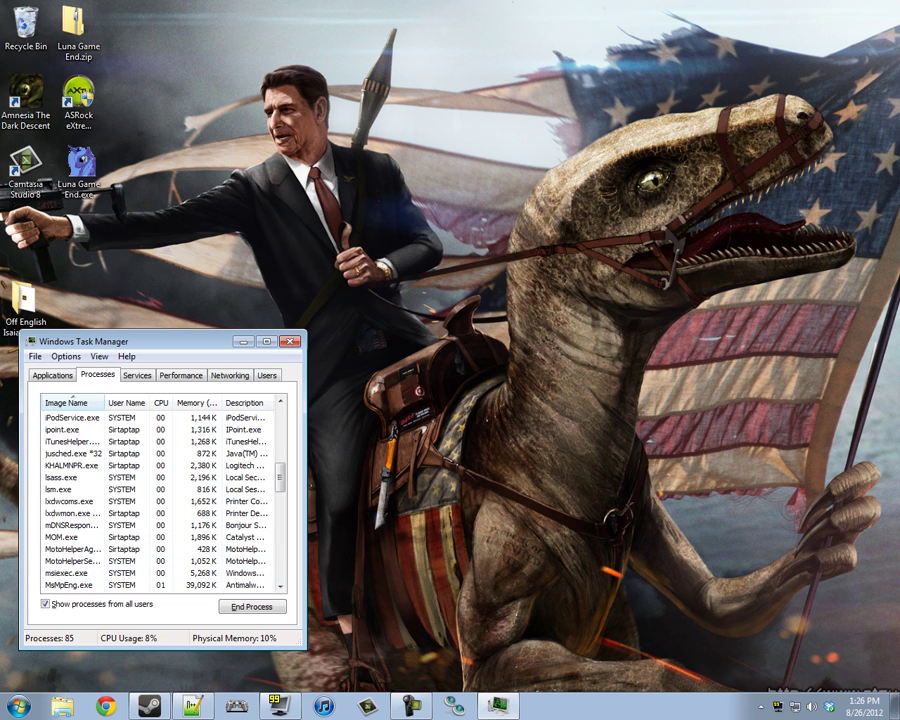
left_click(242, 341)
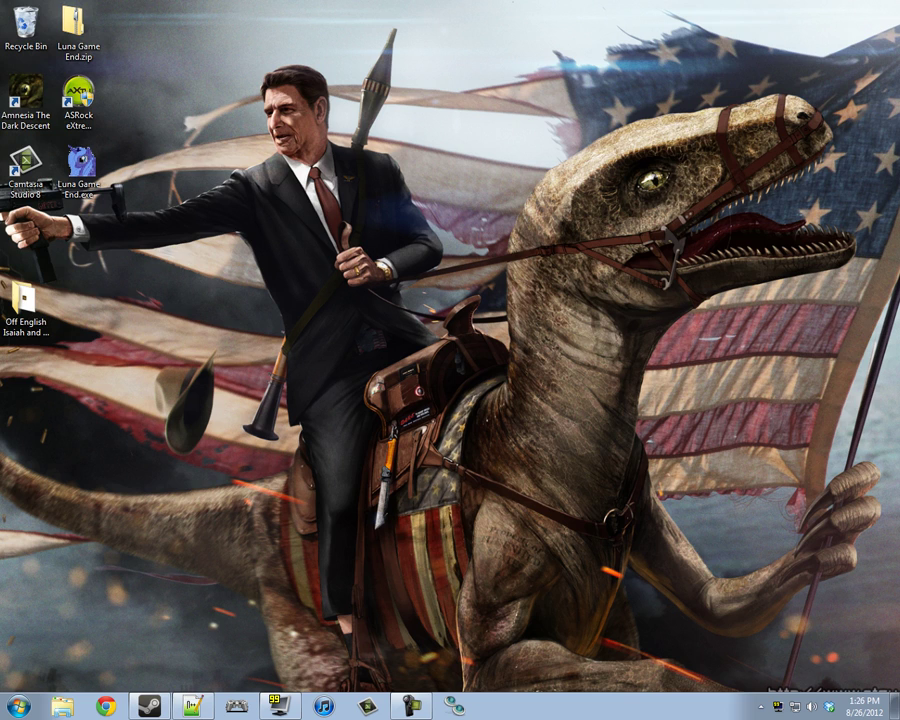